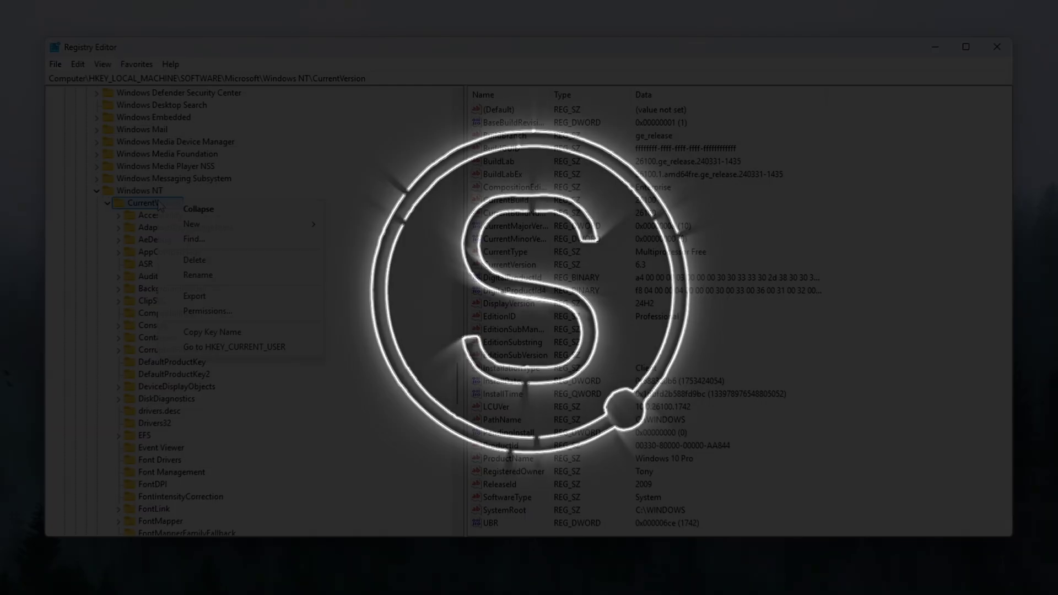
Create a new key under Windows NT\CurrentVersion and type GameDVR as its name
mouse_move(214, 224)
click(354, 226)
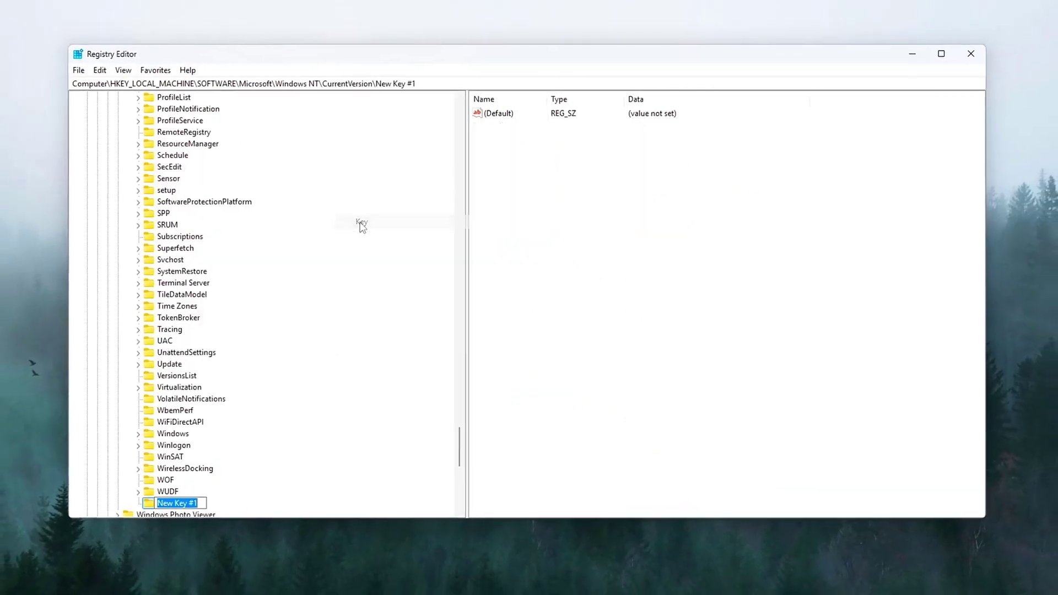
text(Gam)
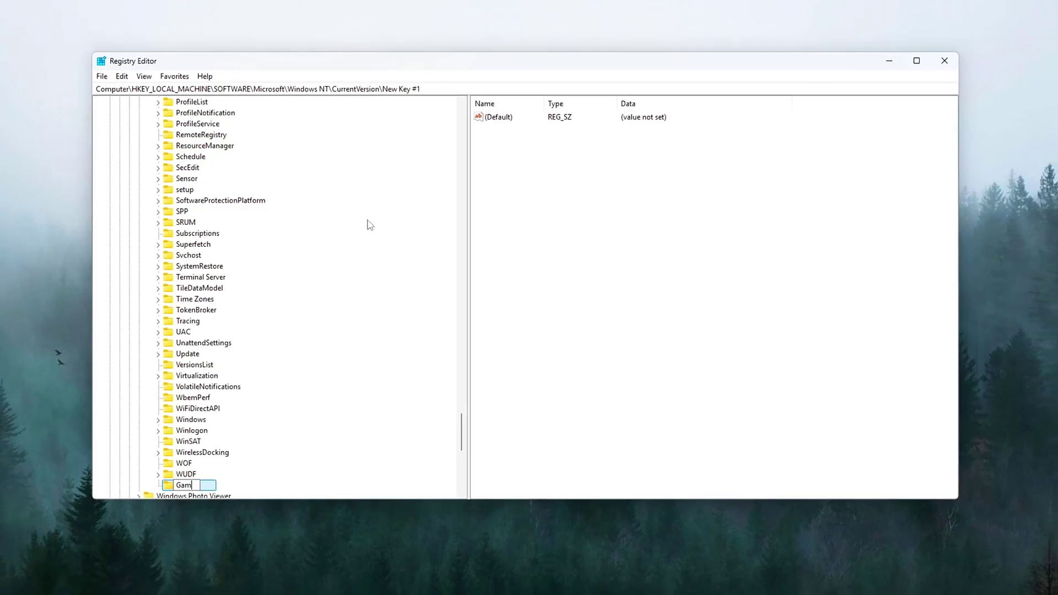
text(eDVR)
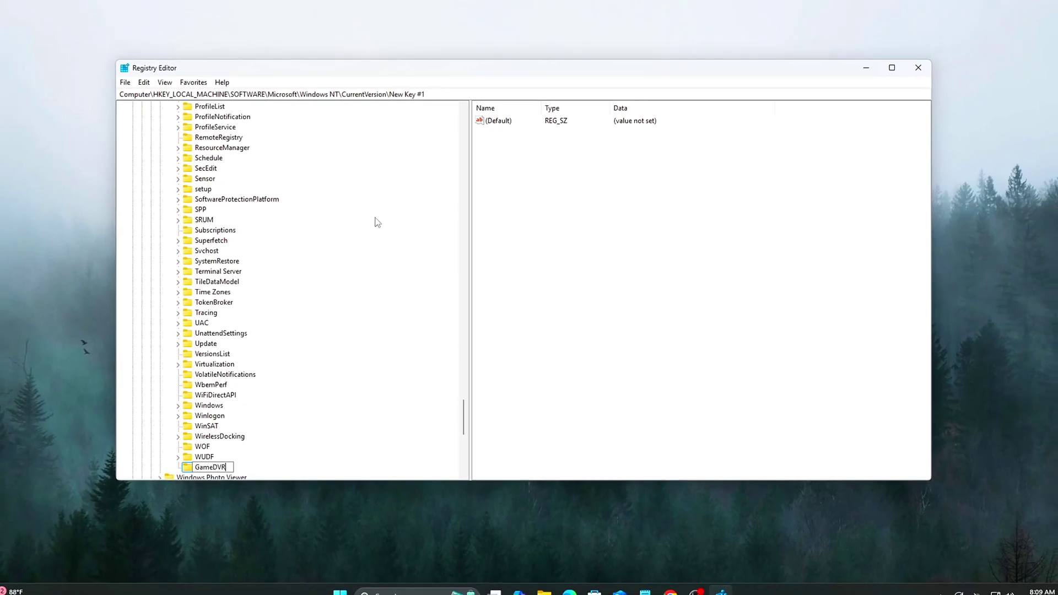
Confirm the GameDVR key name, then show GameBarPresenceWriter.exe's security permissions
key(Return)
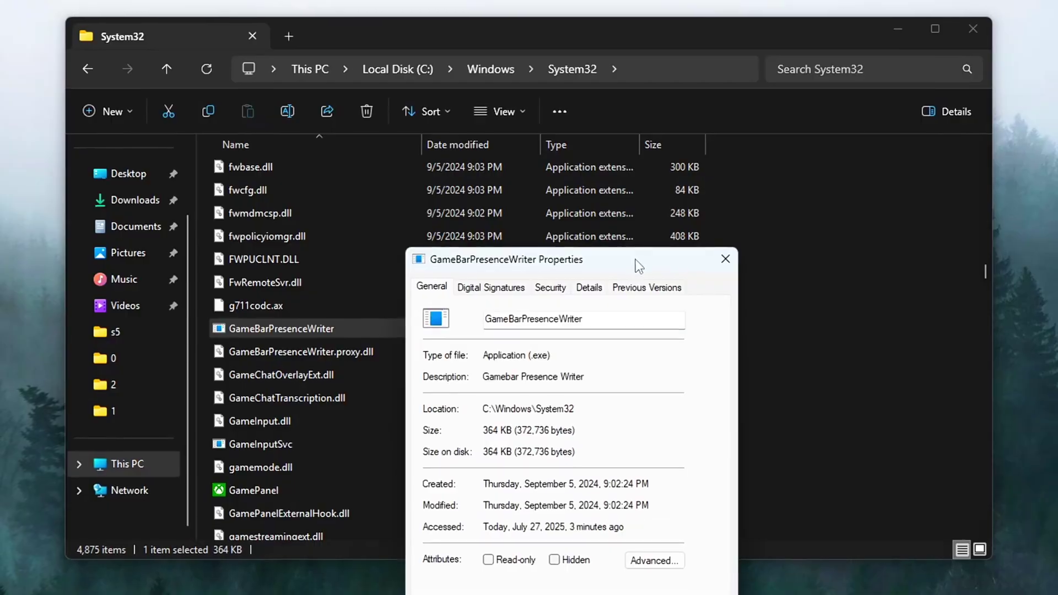
click(585, 286)
click(560, 288)
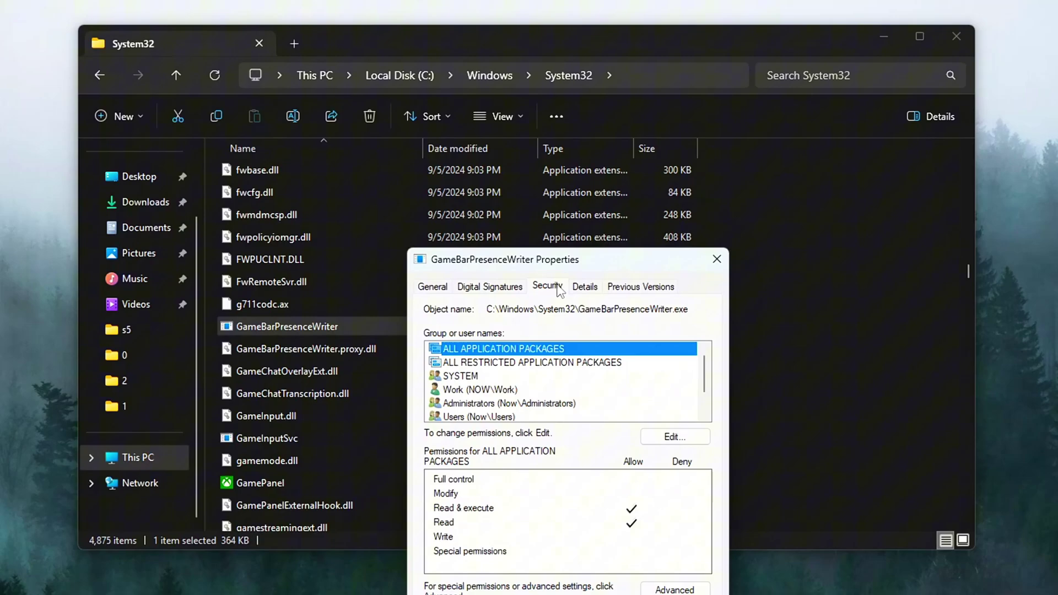
Check the file's current owner in Advanced security settings, then view the user account's permissions
click(675, 588)
drag(337, 142, 416, 151)
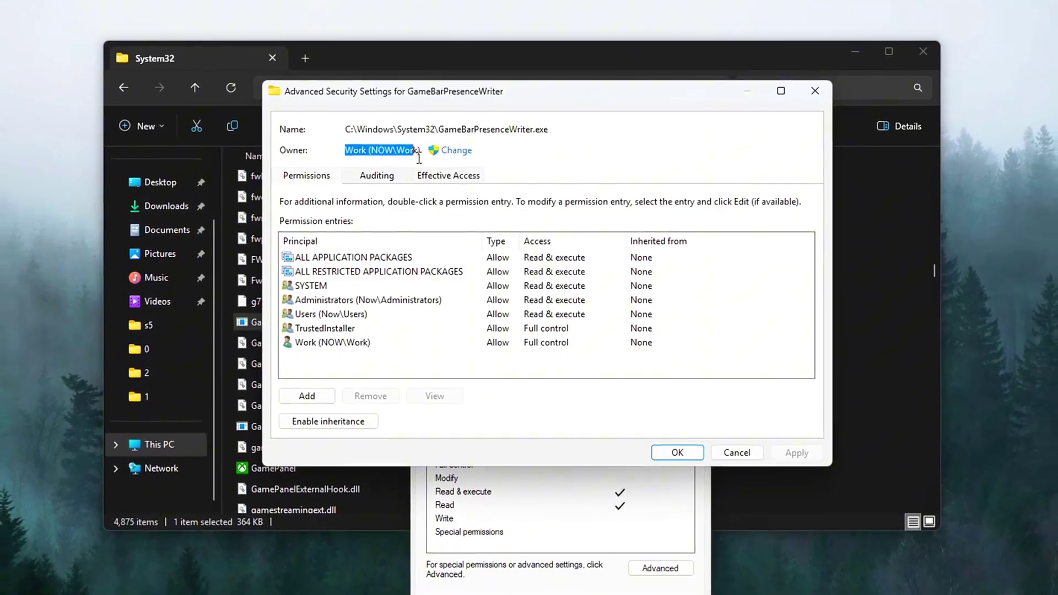
click(736, 453)
click(492, 374)
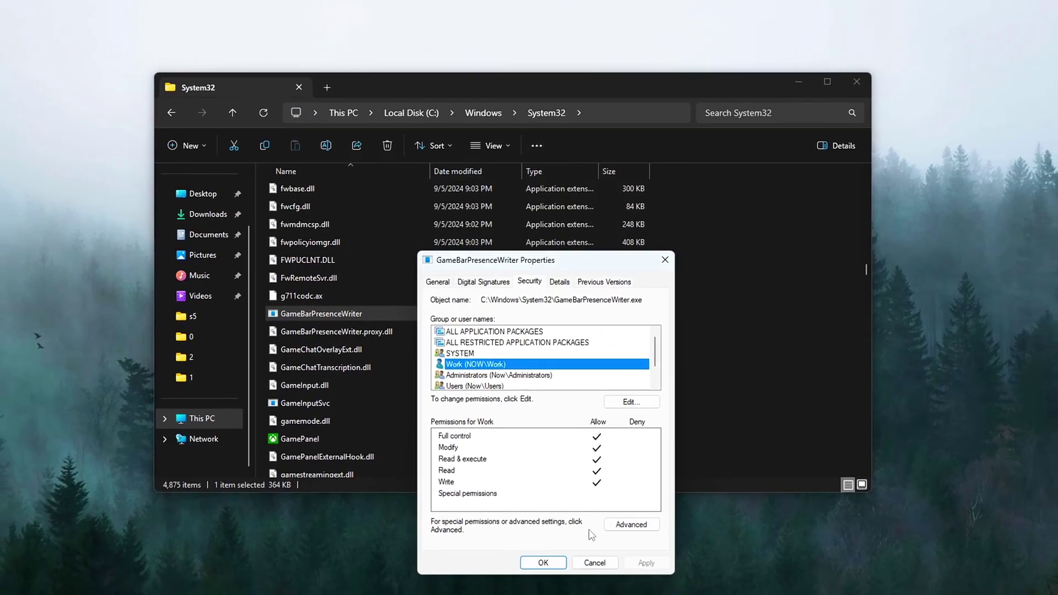
Close the file properties and run Enable-MMAgent -mc to re-enable memory compression
click(543, 562)
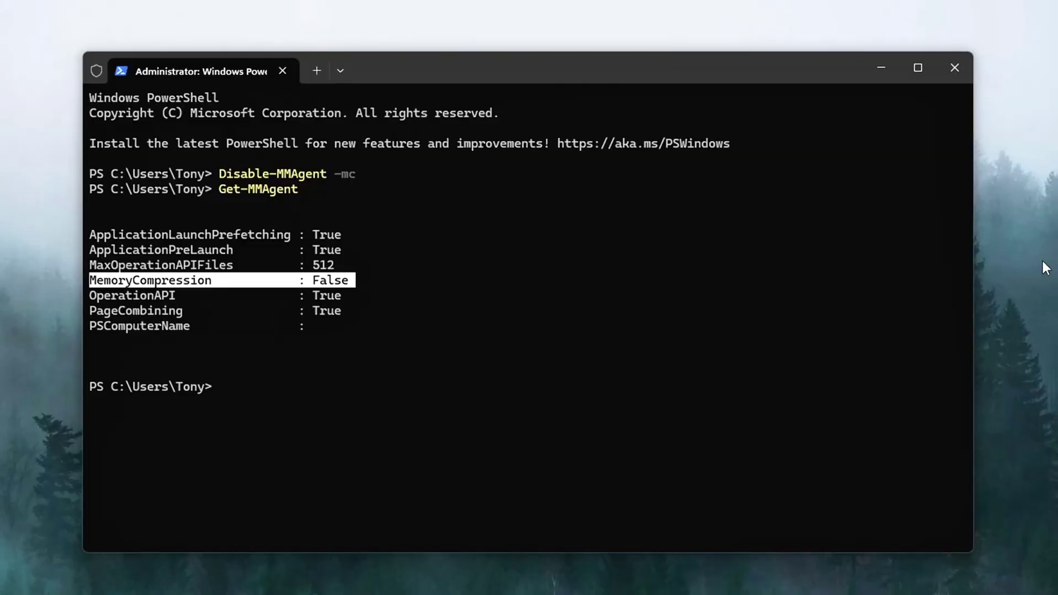
click(467, 369)
text(Enable-MMAgent -mc)
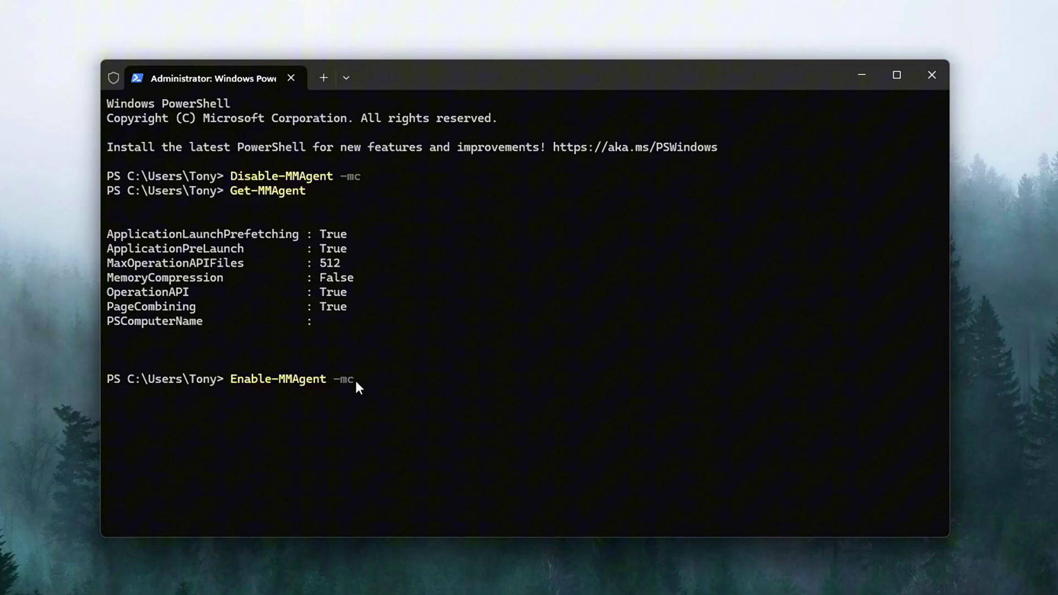
drag(356, 381, 419, 378)
click(419, 377)
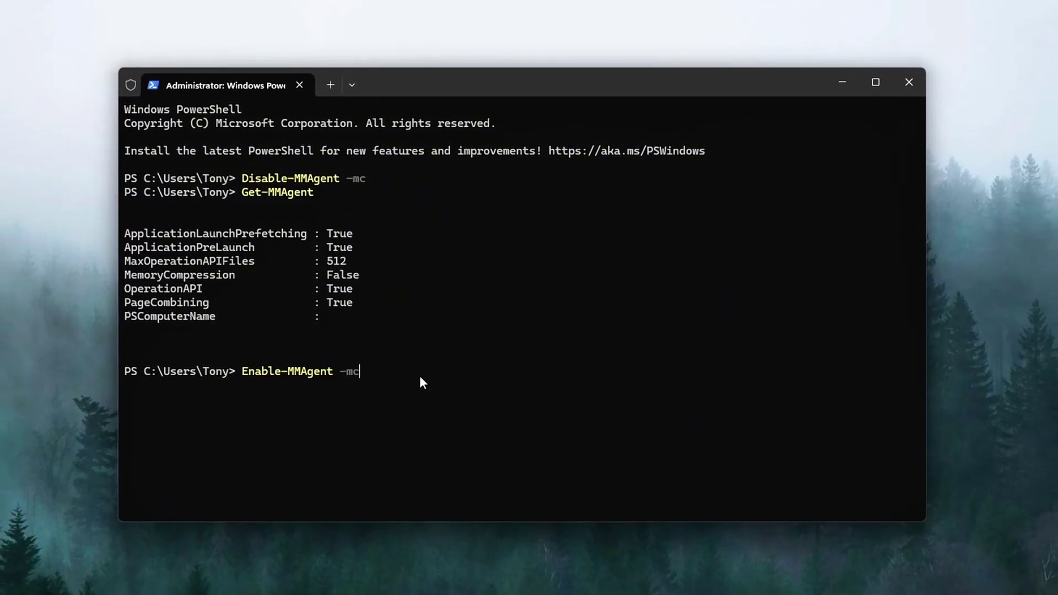
key(Return)
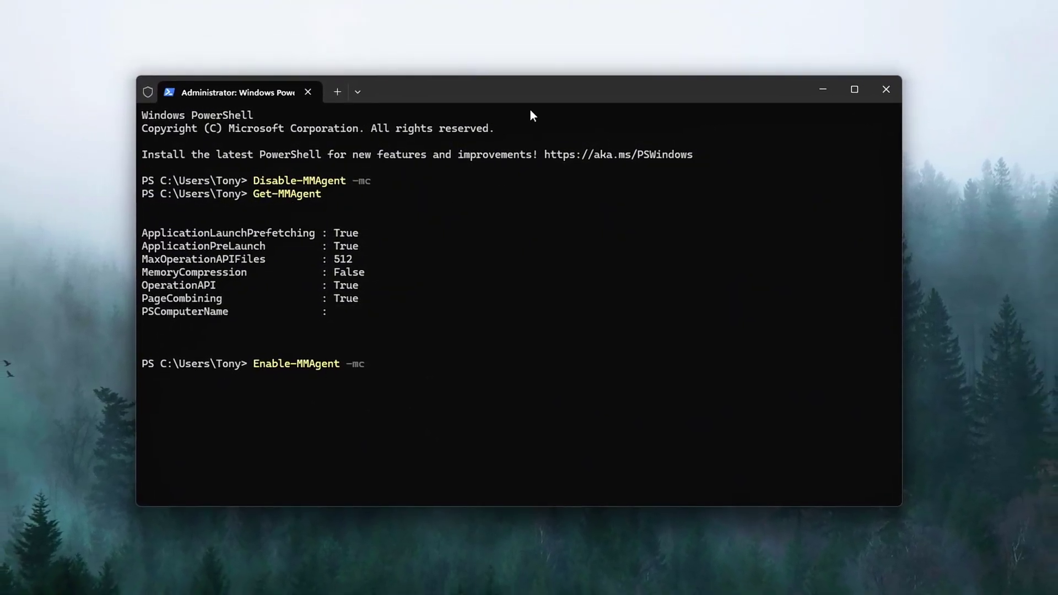
Rerun Get-MMAgent and highlight the MemoryCompression line now reading True
key(Up)
key(Up)
key(Return)
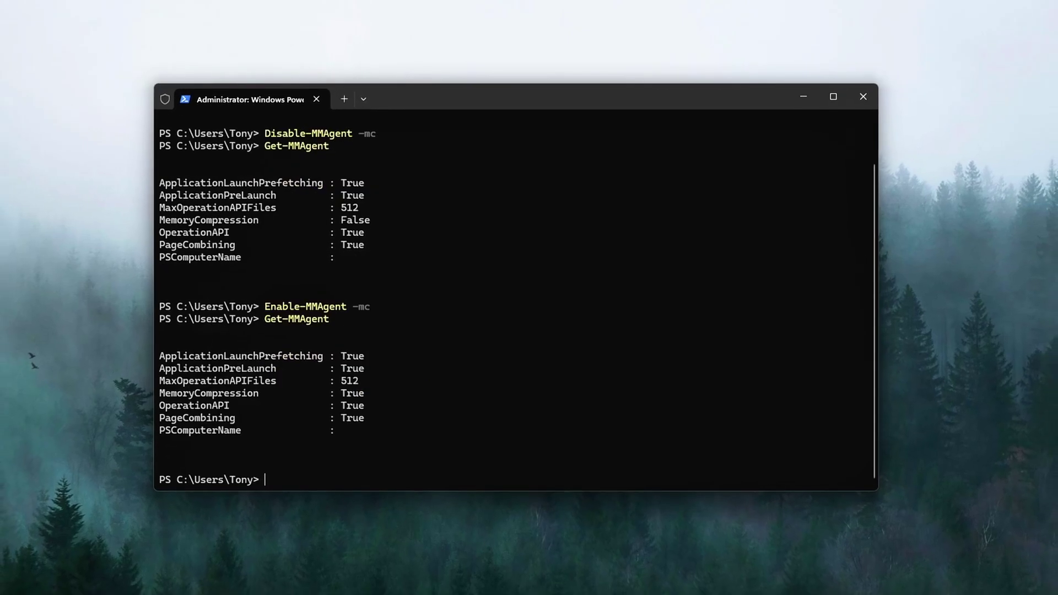
drag(368, 392, 156, 395)
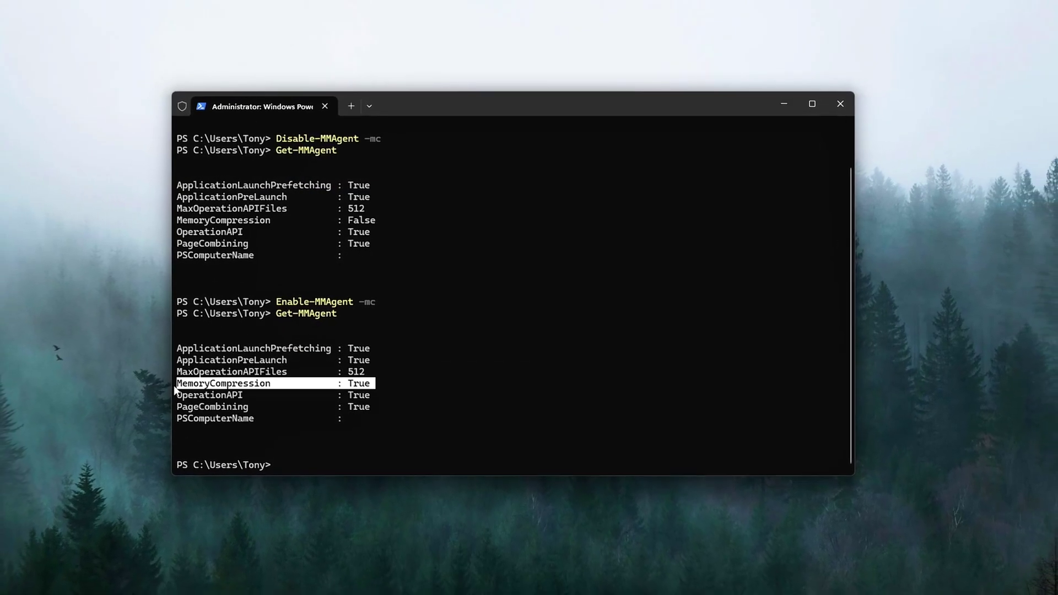
drag(271, 383, 299, 383)
drag(375, 383, 163, 374)
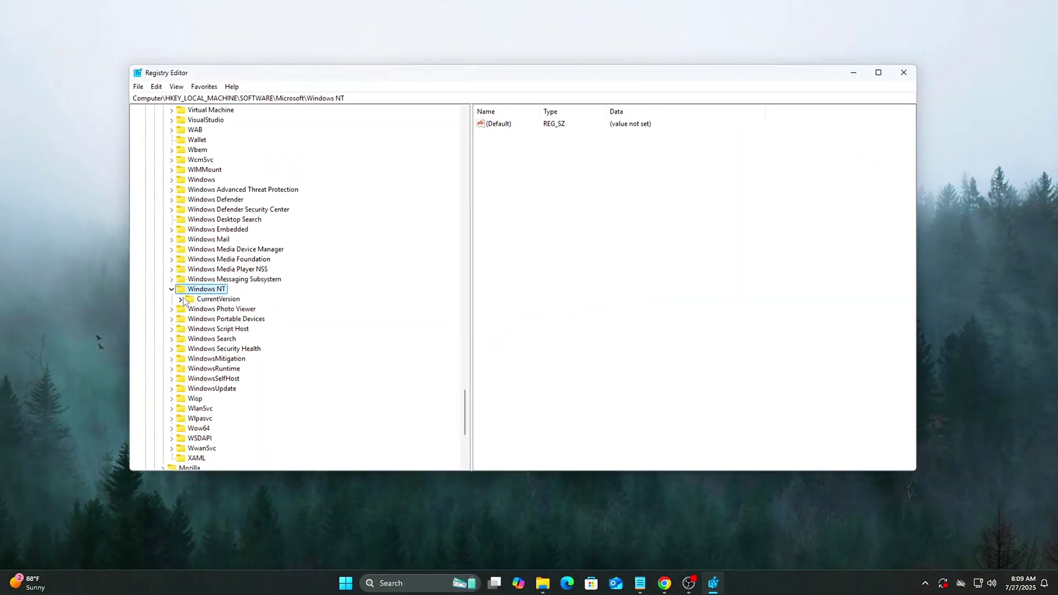
Expand Windows NT and add a new entry under CurrentVersion, typing 'Game' as its name
double_click(212, 280)
scroll(219, 246, up, 3)
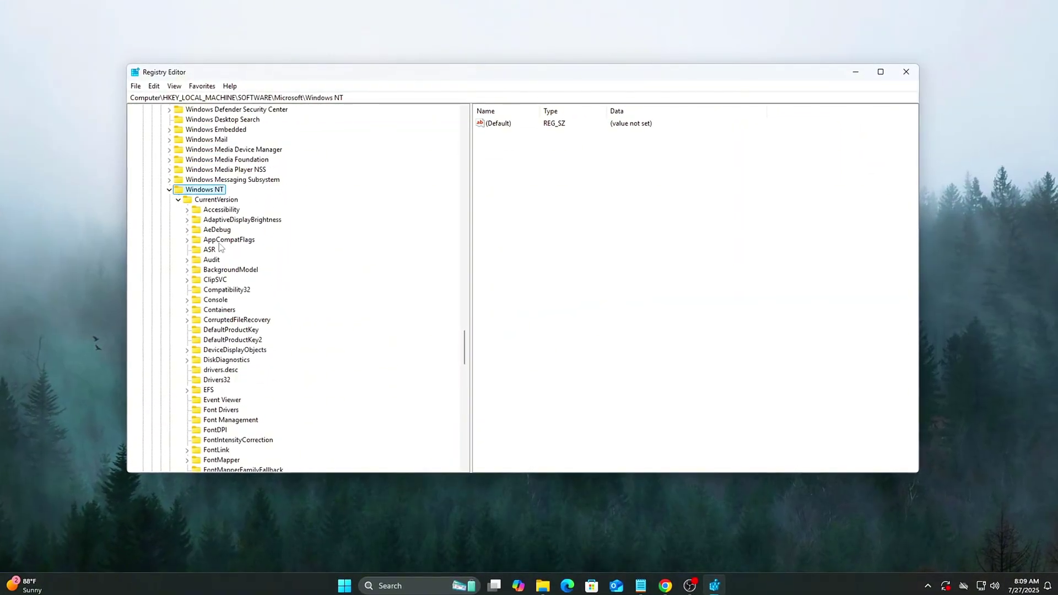
right_click(217, 200)
mouse_move(246, 216)
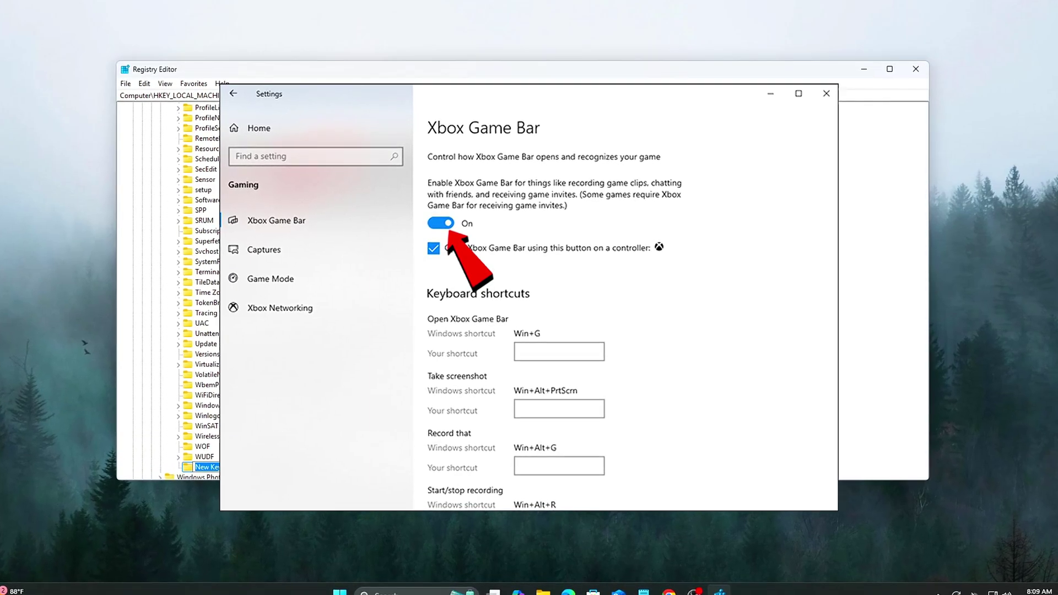
text(Game)
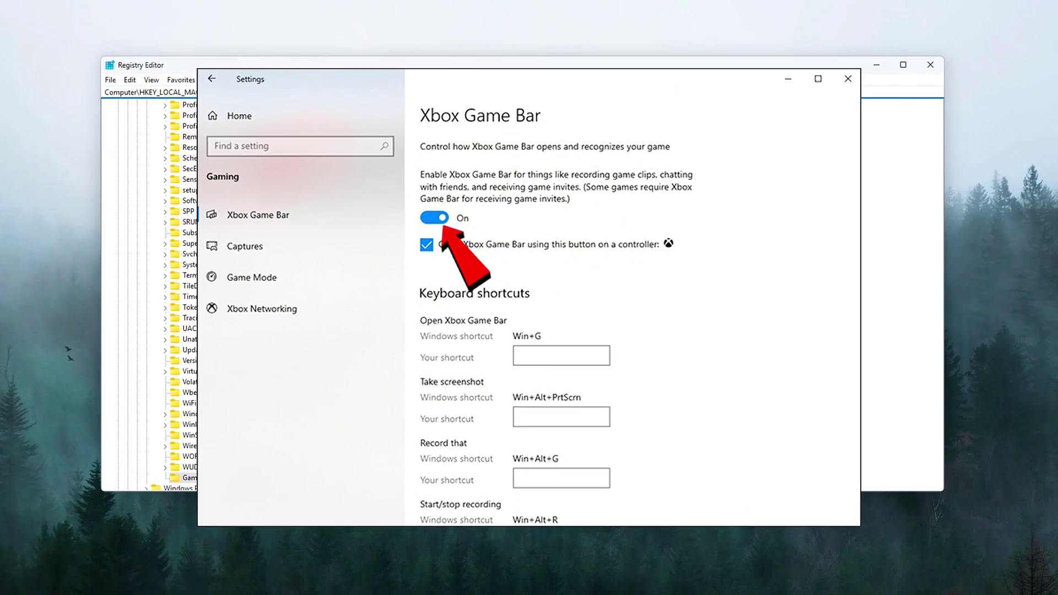
scroll(176, 292, down, 2)
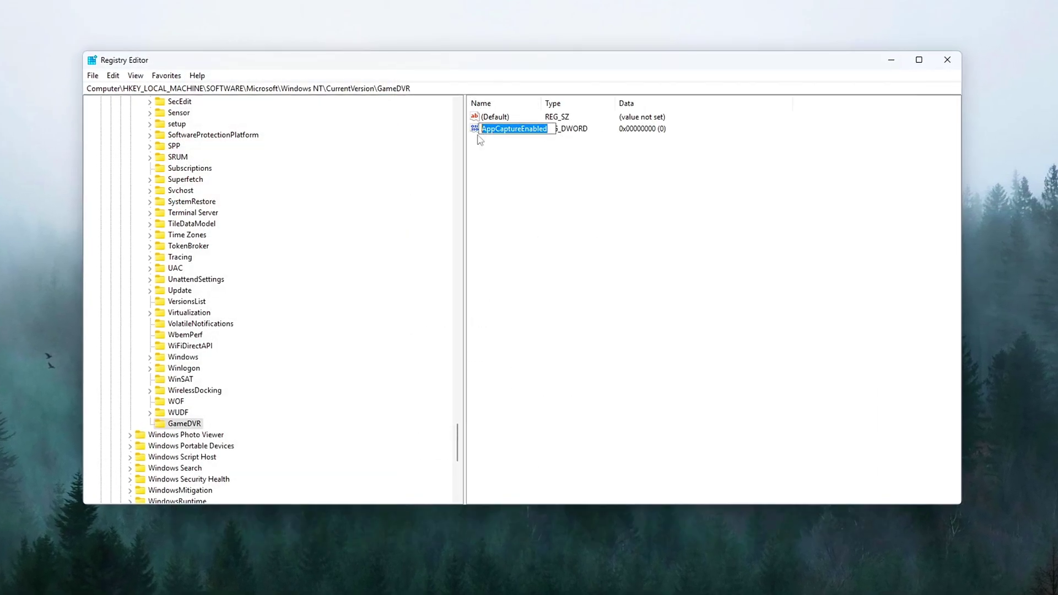
Name the new DWORD AppCaptureEnabled and confirm its Value data of 0
key(Return)
key(Return)
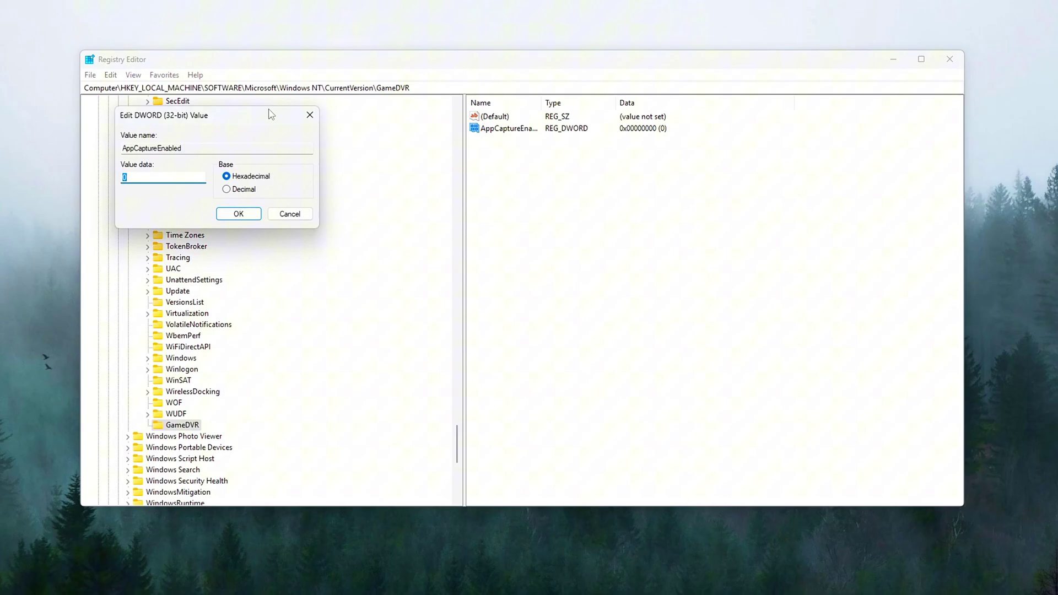
drag(272, 114, 697, 210)
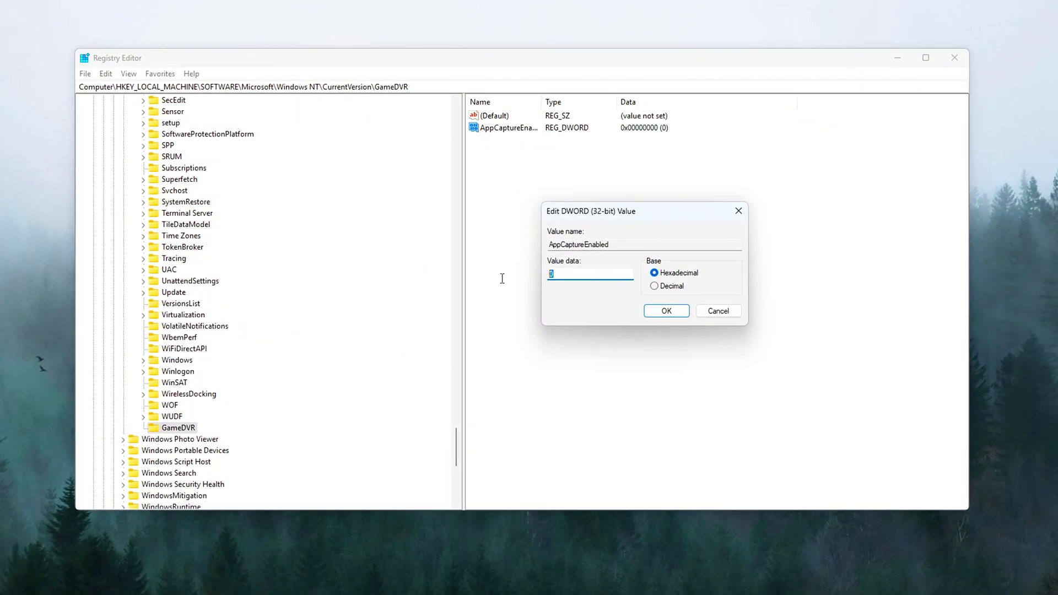
key(Return)
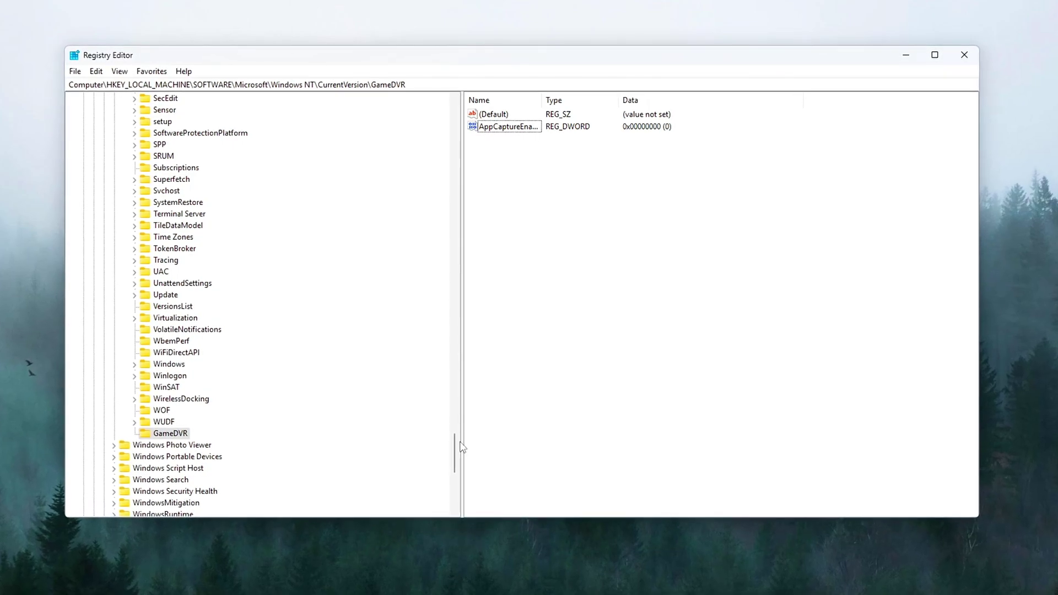
Create a GameDVR key under HKLM\SOFTWARE\Microsoft\Windows and select its path in the address bar
scroll(455, 449, up, 20)
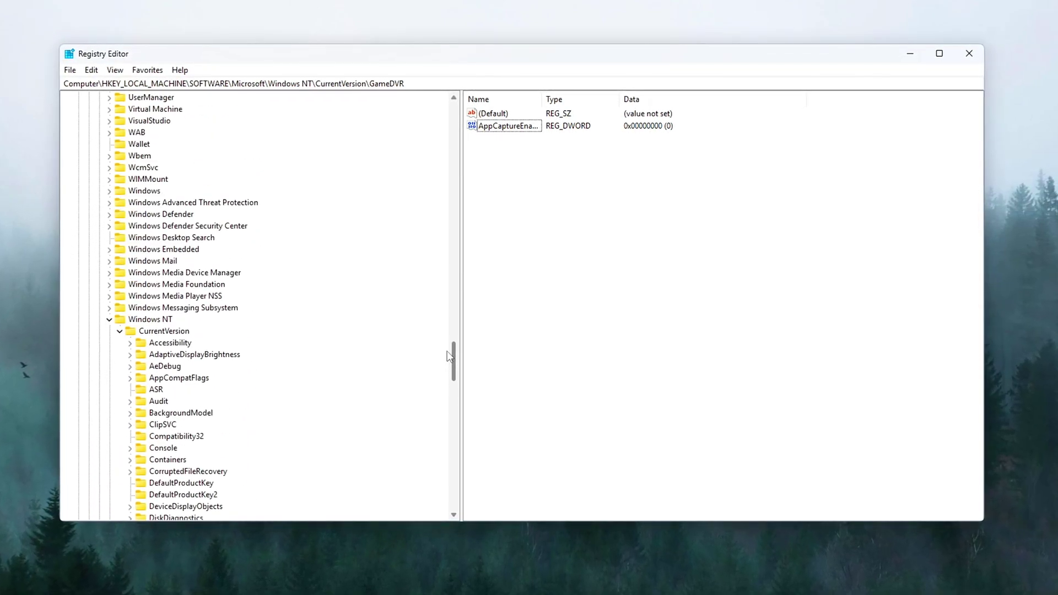
double_click(151, 321)
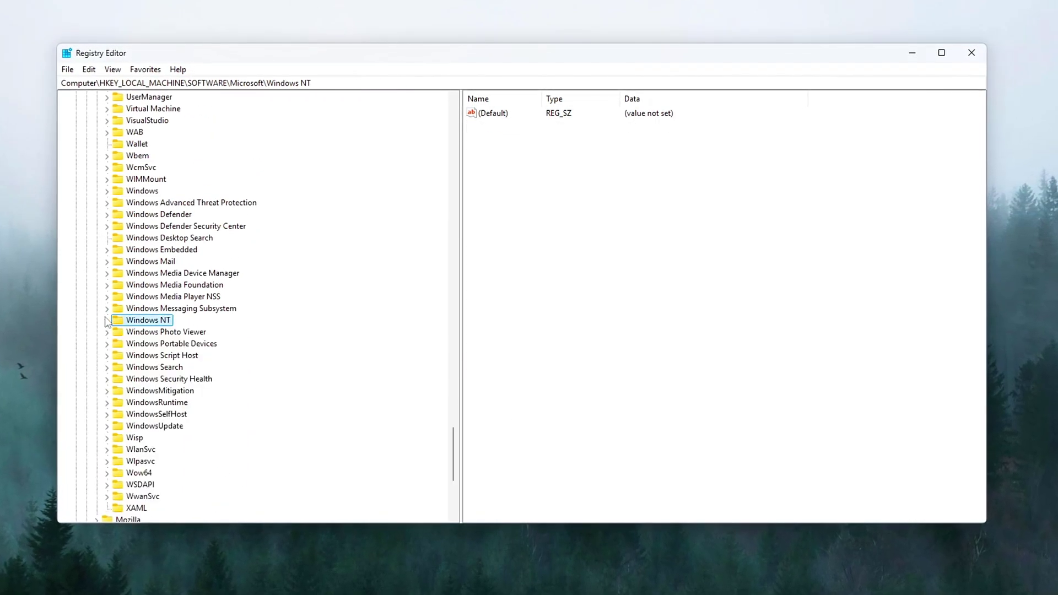
click(109, 192)
click(138, 191)
right_click(136, 191)
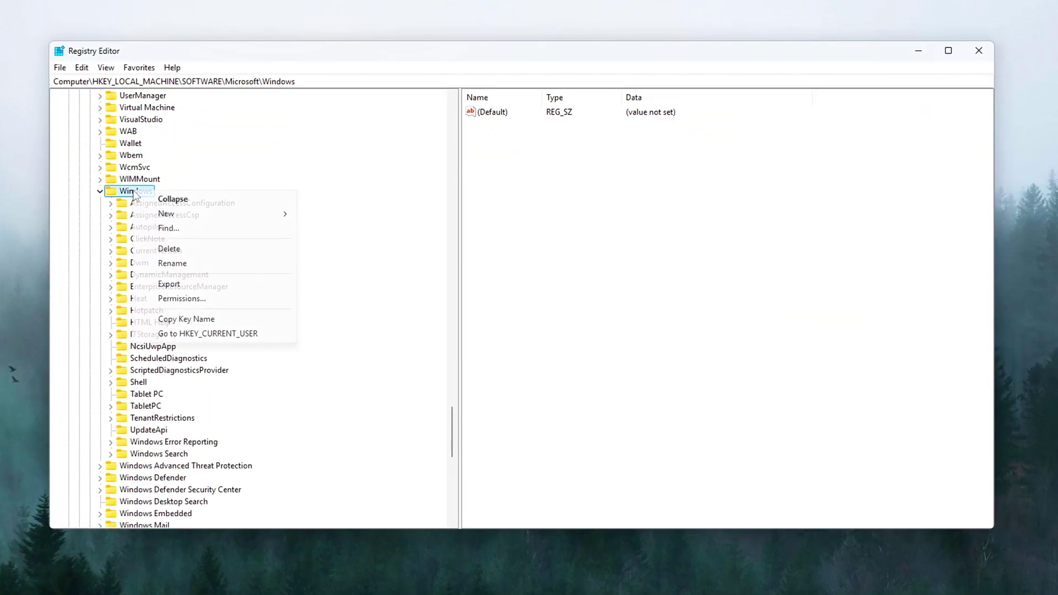
mouse_move(197, 217)
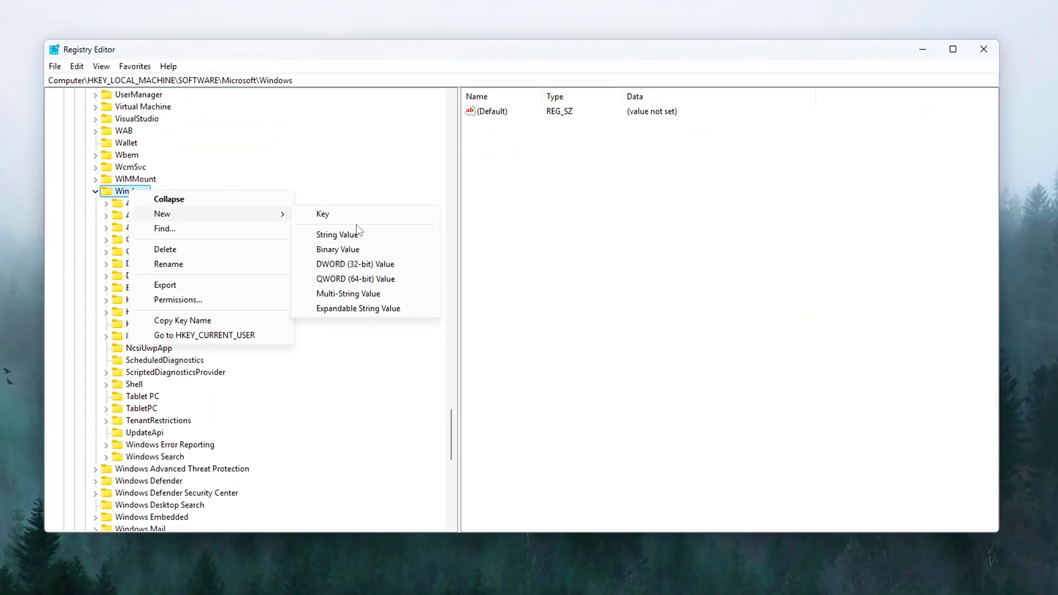
click(353, 217)
text(Game)
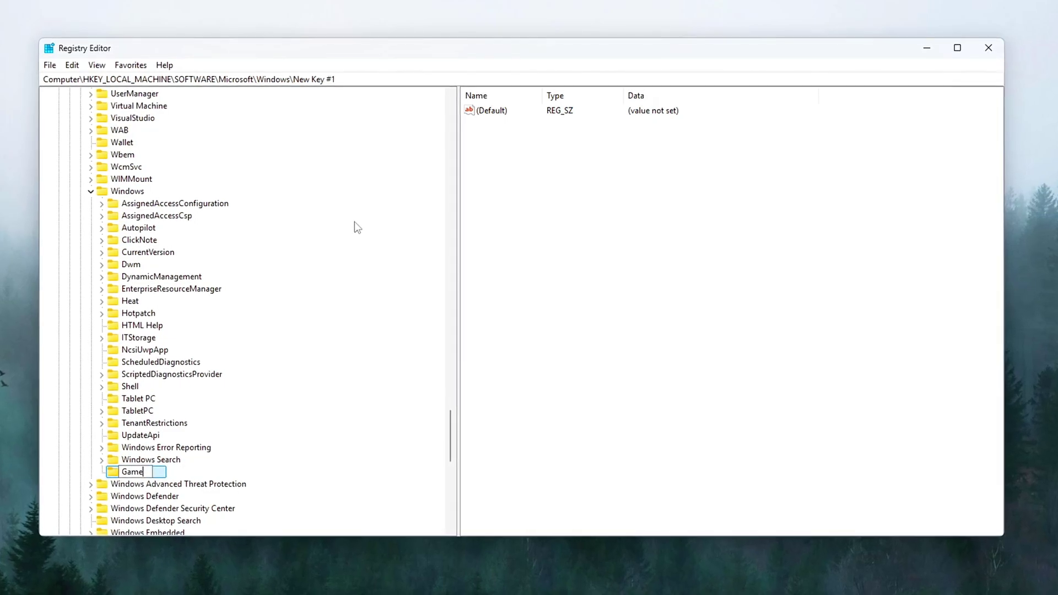
text(DVR)
key(Return)
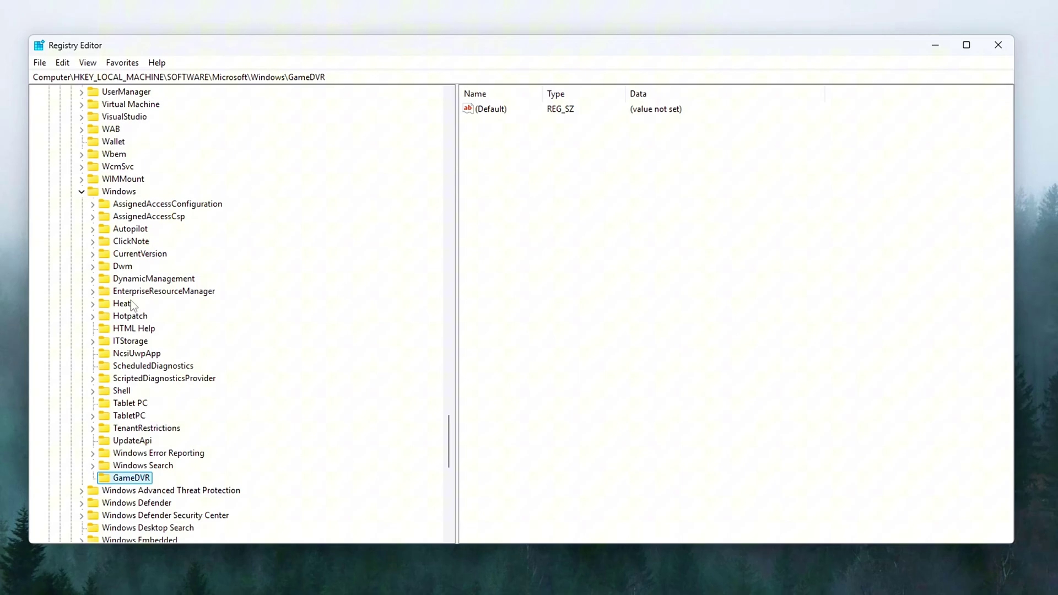
click(176, 77)
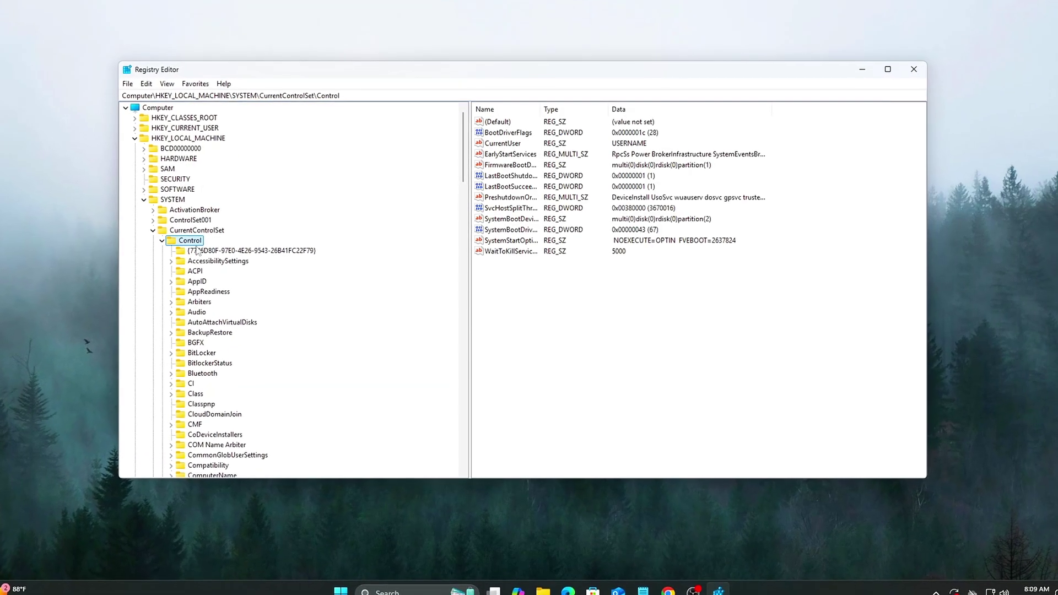
Collapse the CurrentControlSet and SYSTEM branches and expand SOFTWARE in the tree
click(147, 230)
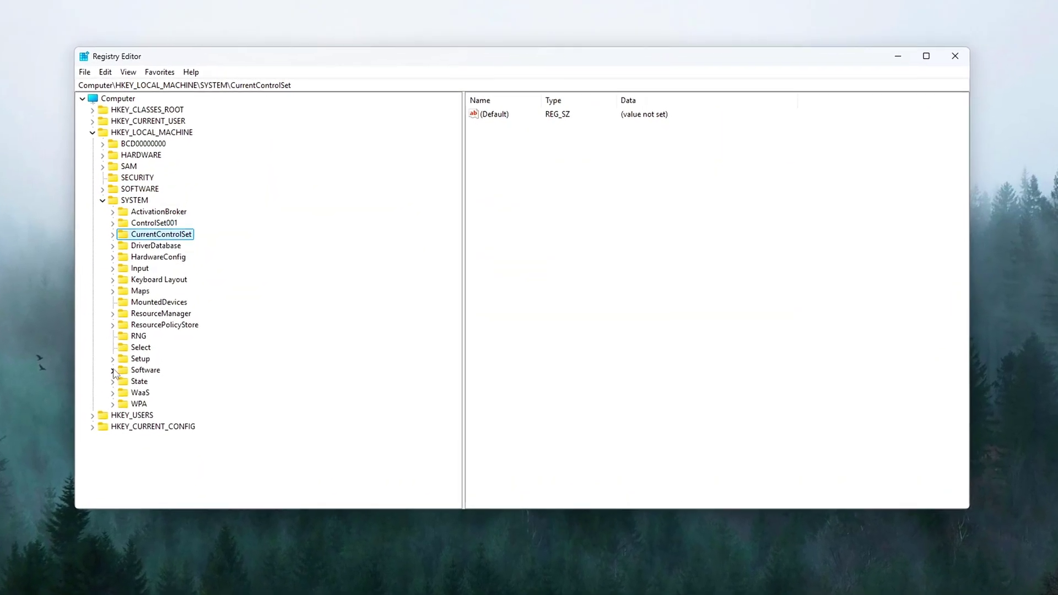
click(97, 201)
click(97, 189)
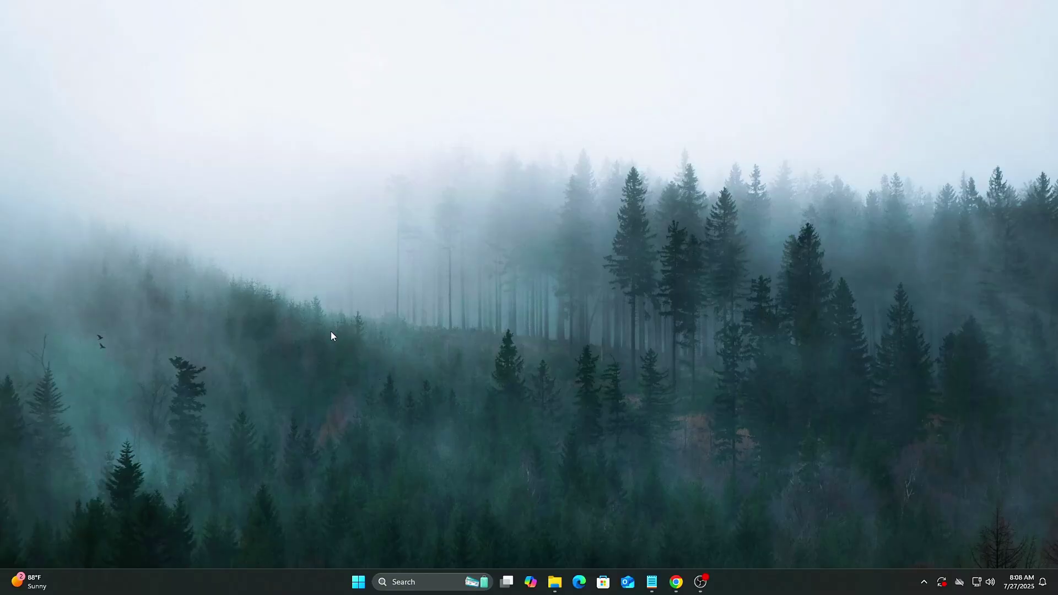
Launch Registry Editor by entering regedit in the Run dialog
key(super+r)
drag(151, 461, 544, 238)
text(regedit)
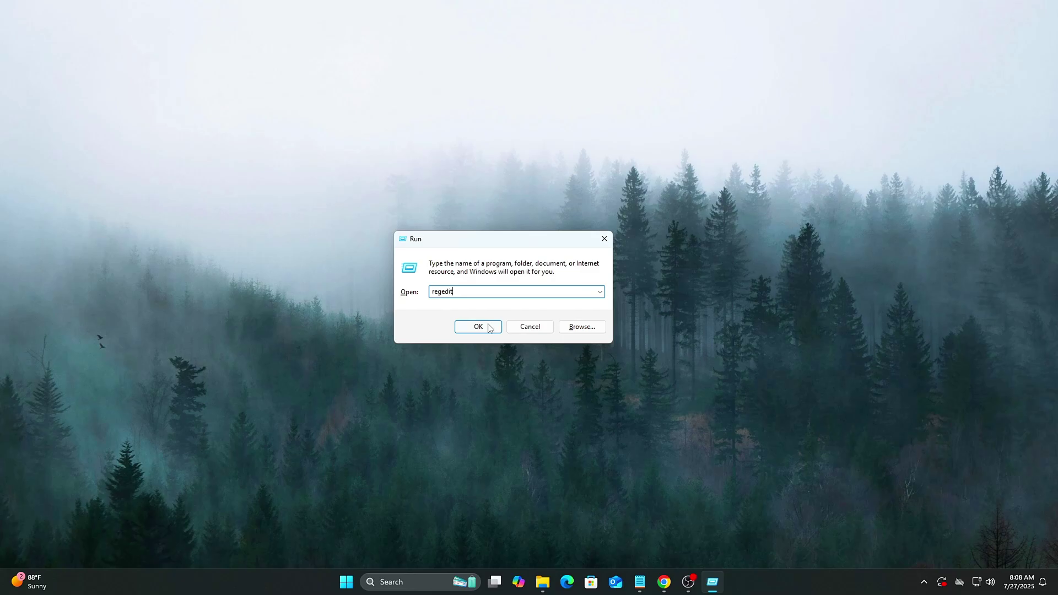
click(478, 327)
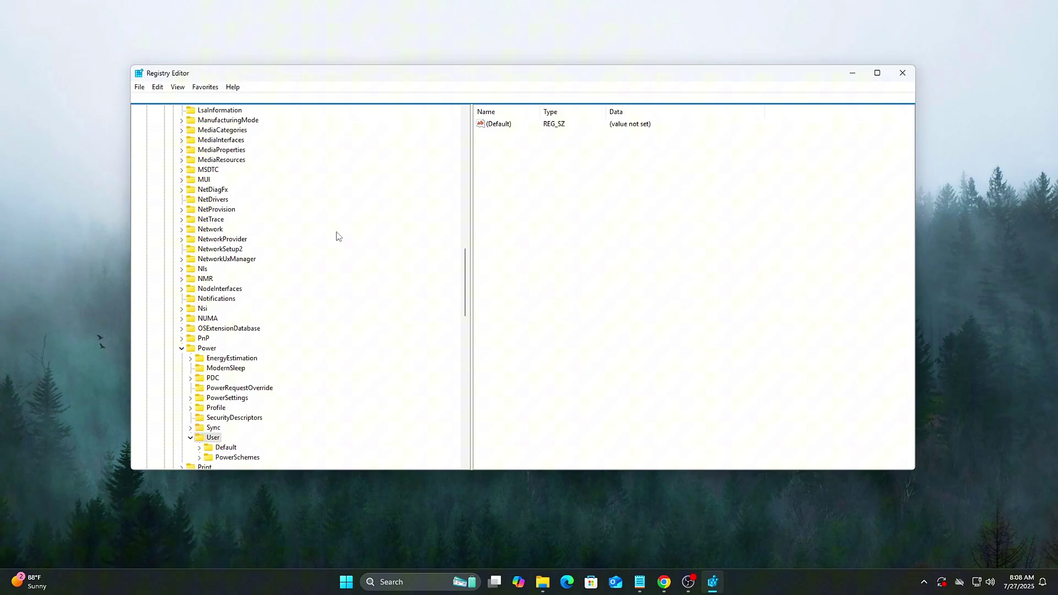
Jump to HKLM\SOFTWARE\Microsoft\Windows NT\CurrentVersion\GameDVR by pasting its path into the address bar
text(Computer\HKEY_LOCAL_MACHINE\SOFTWARE\Microsoft\Windows NT\CurrentVersion\GameDVR)
key(Return)
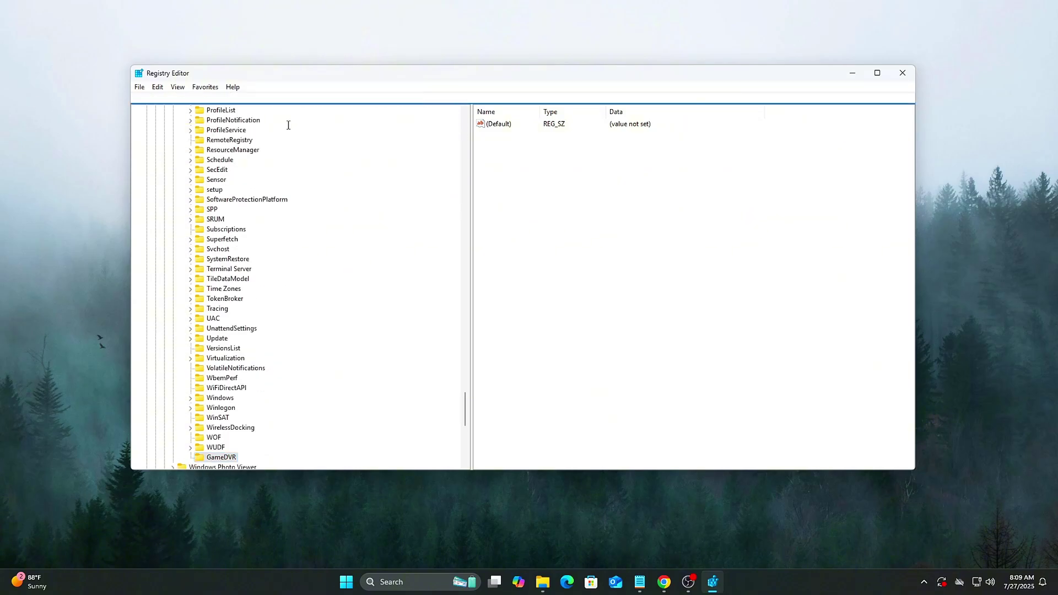
scroll(286, 302, down, 2)
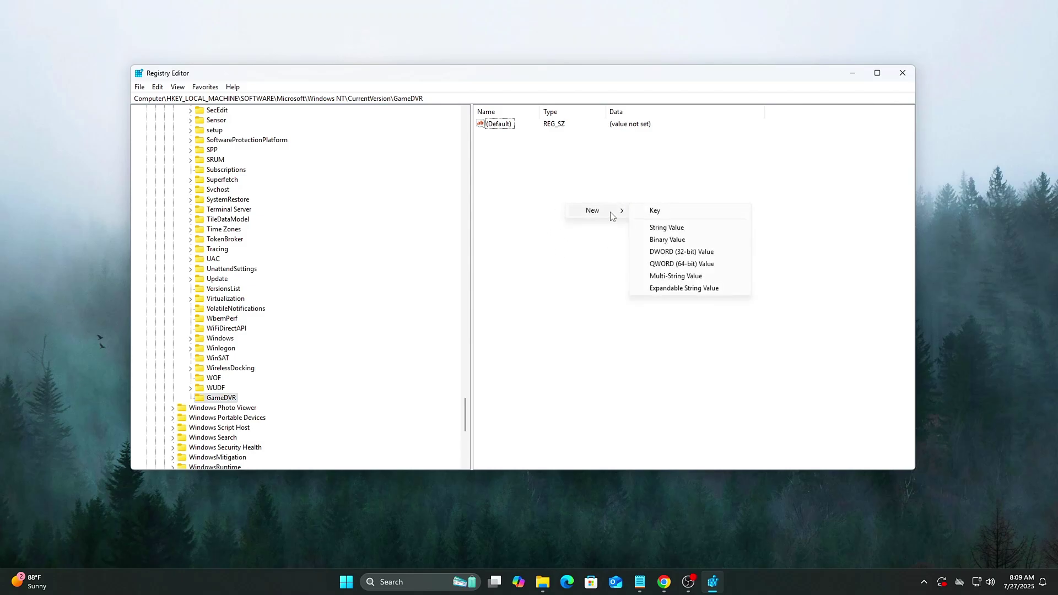
Create a DWORD (32-bit) value named AppCaptureEnabled and save it with Value data 0
click(676, 252)
text(AppCaptureEnabled)
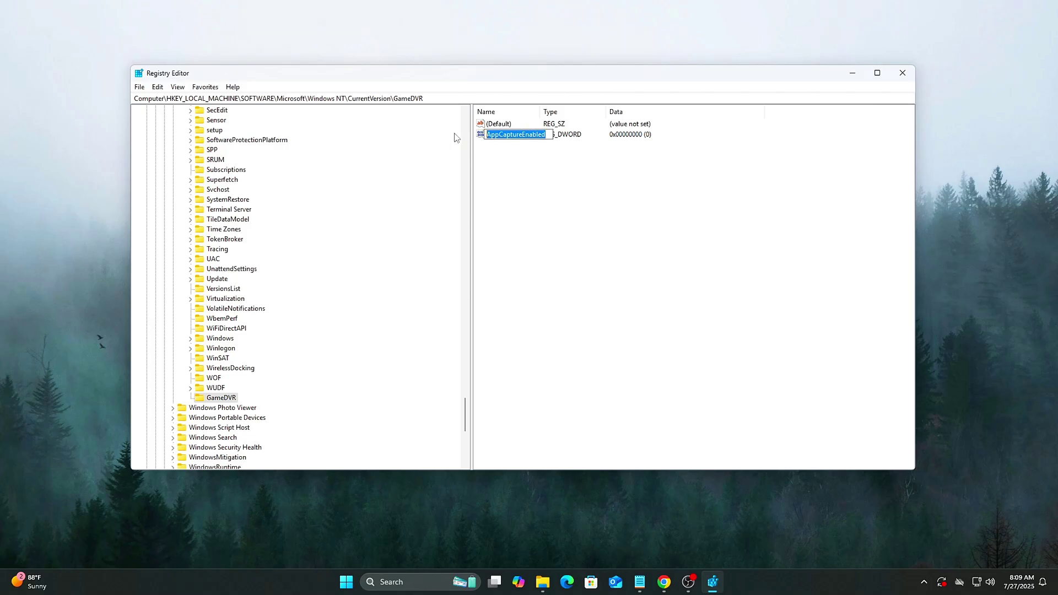
double_click(490, 135)
drag(316, 118, 677, 207)
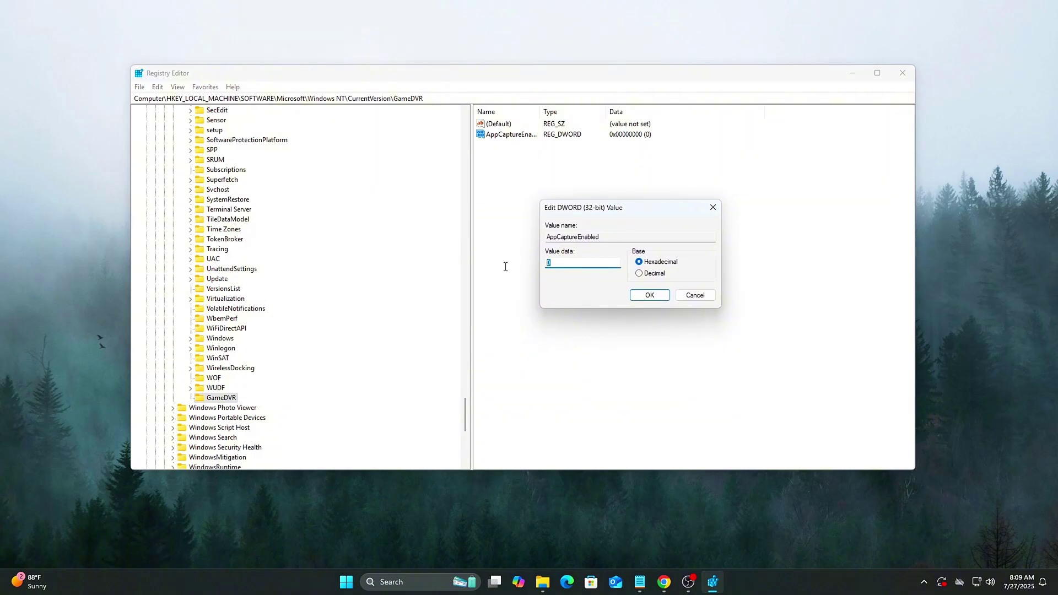
click(645, 294)
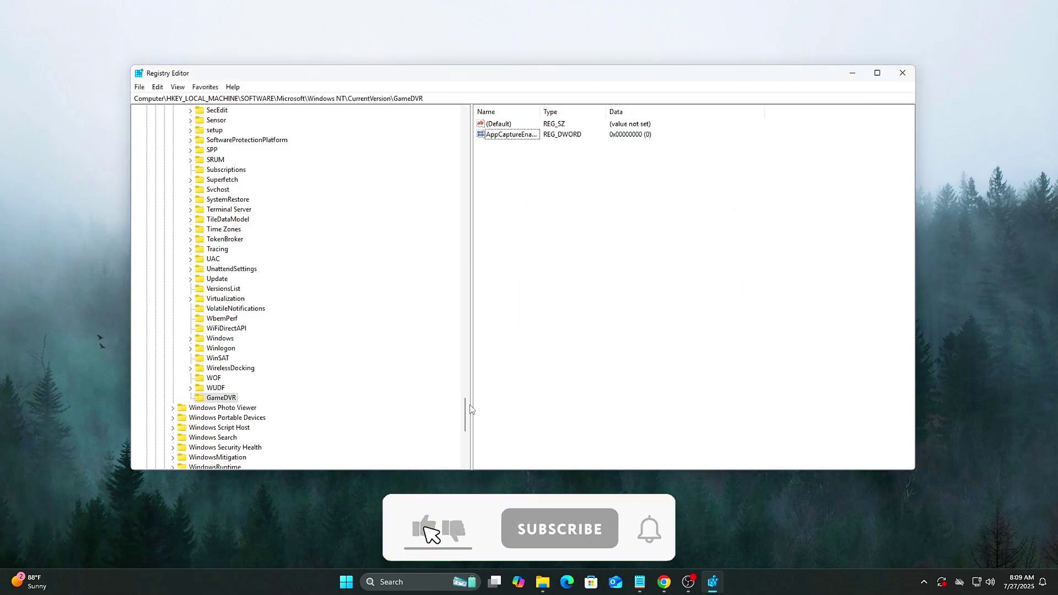
Under HKLM\SOFTWARE\Microsoft\Windows\GameDVR, add a 32-bit DWORD named AppCaptureEnabled with value 0
drag(465, 410, 462, 329)
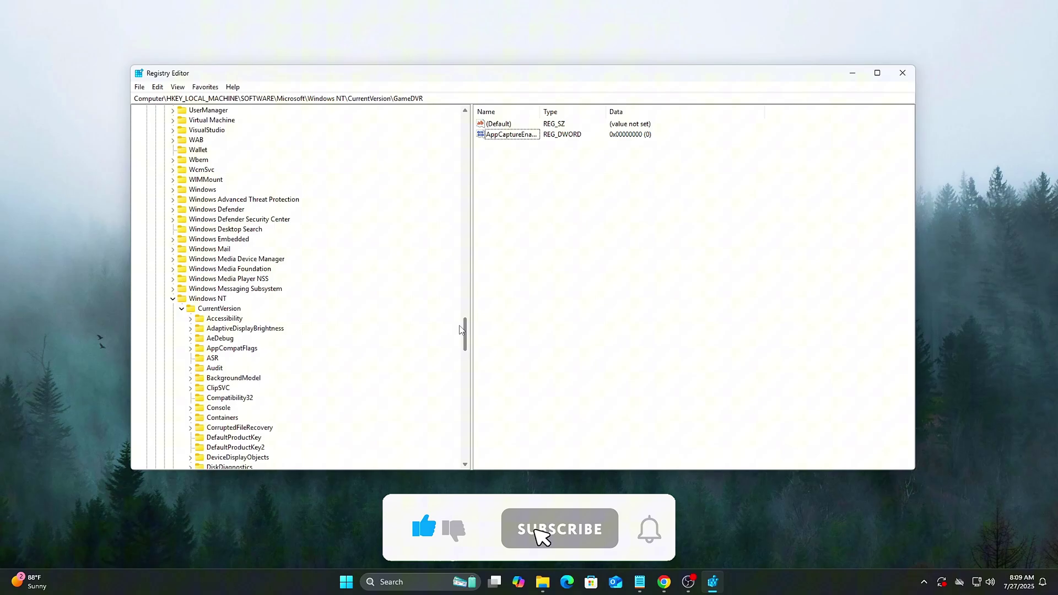
click(172, 299)
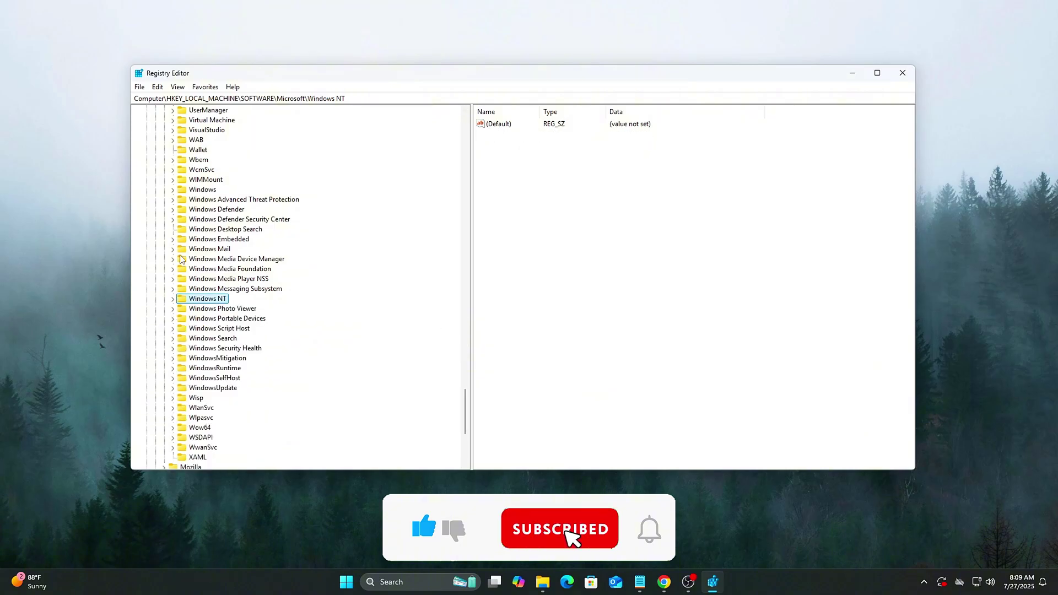
click(173, 190)
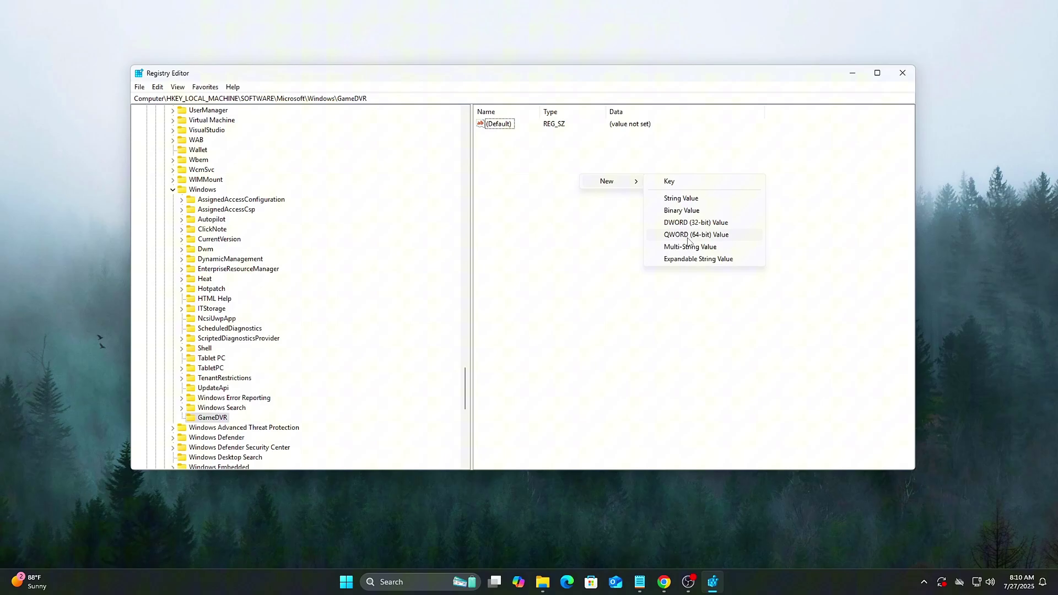
click(689, 223)
key(Return)
key(Return)
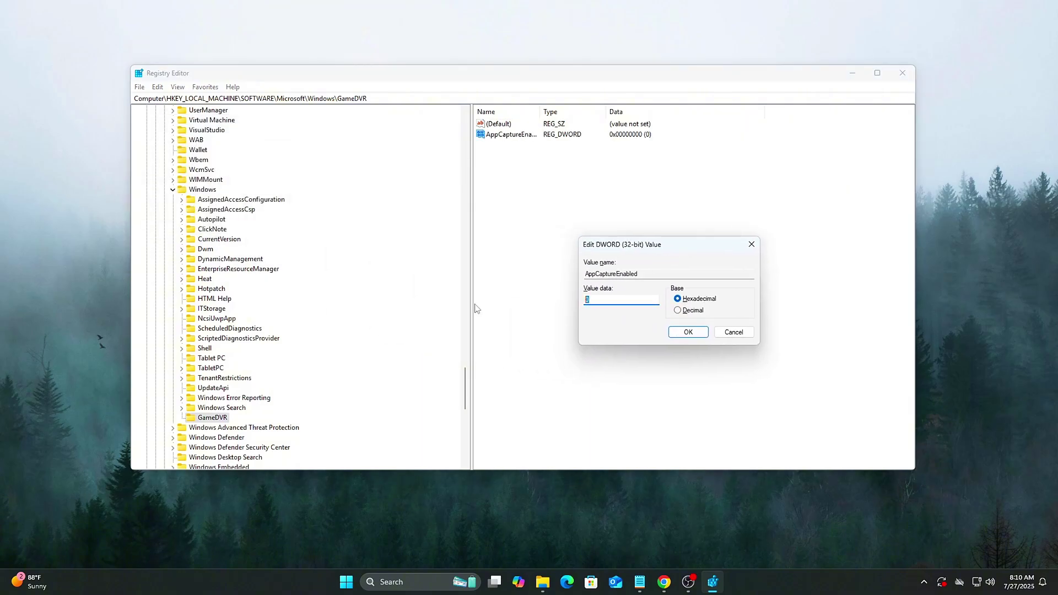
key(Return)
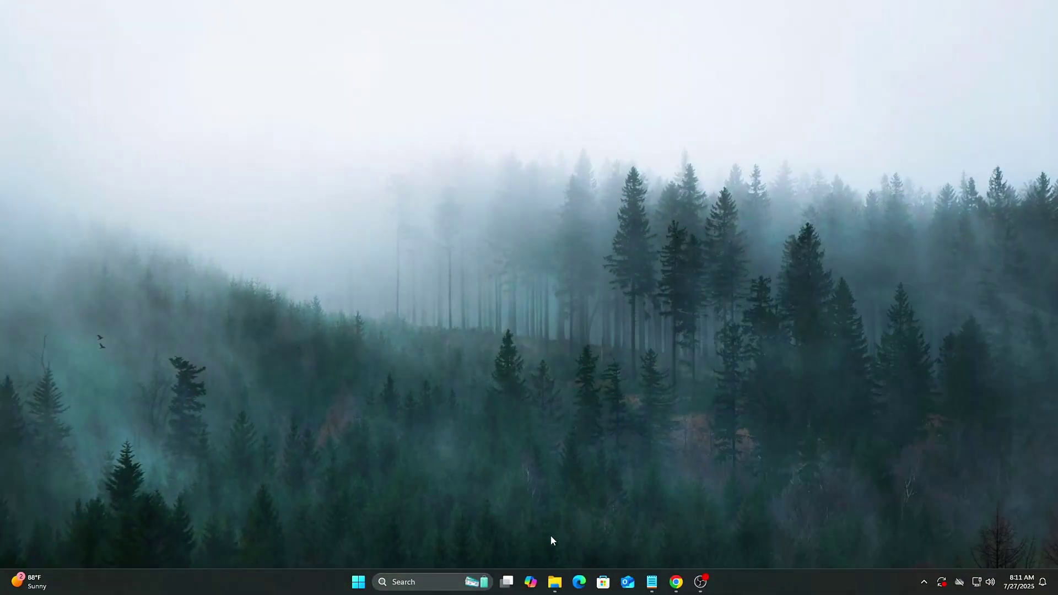
In File Explorer, browse to C:\Windows\System32 and jump to the GameBarPresenceWriter entries
click(554, 582)
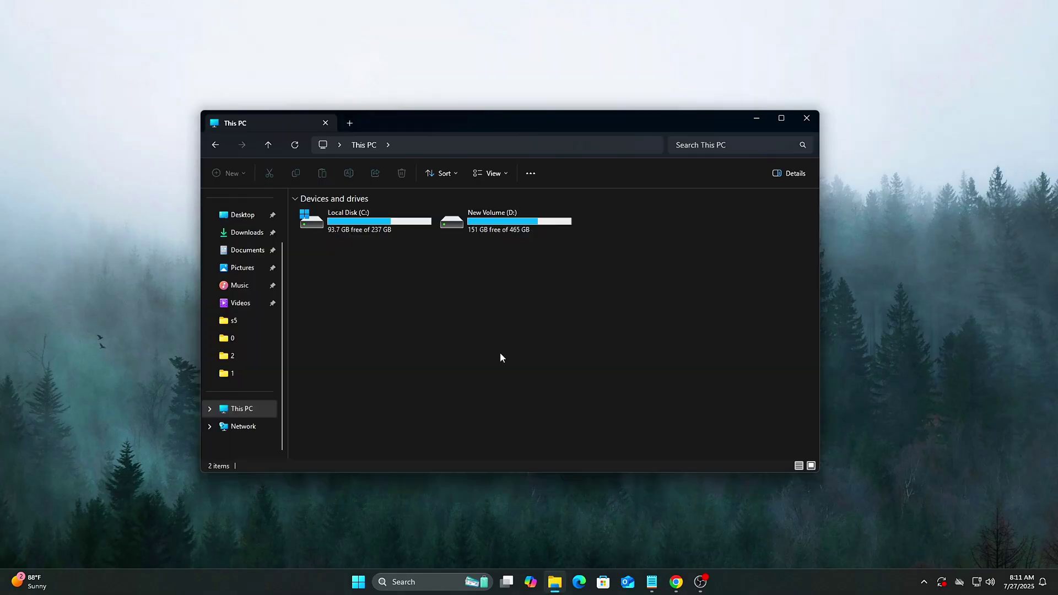
double_click(356, 220)
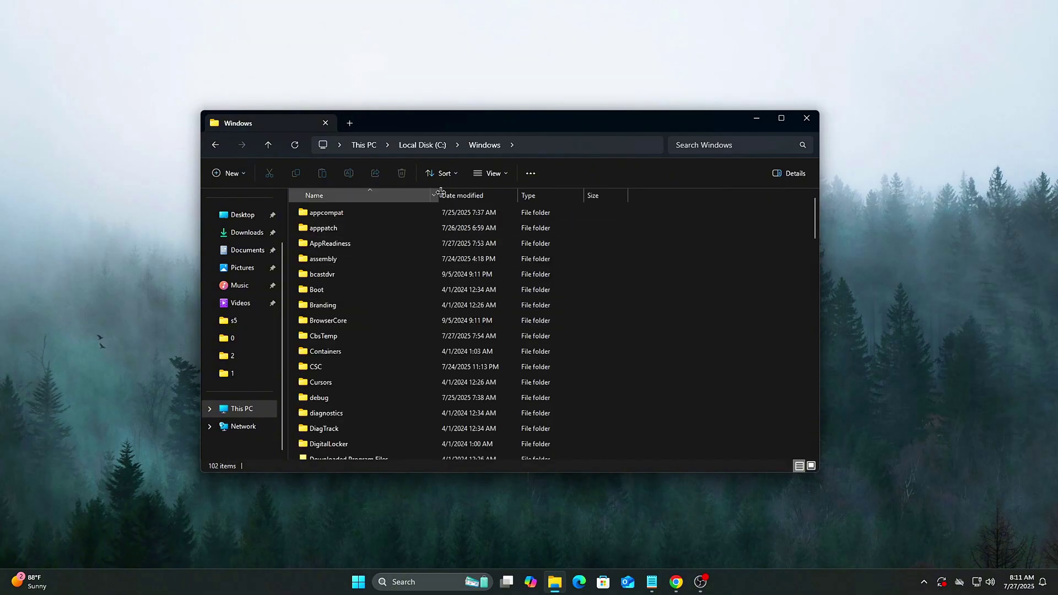
scroll(401, 291, down, 8)
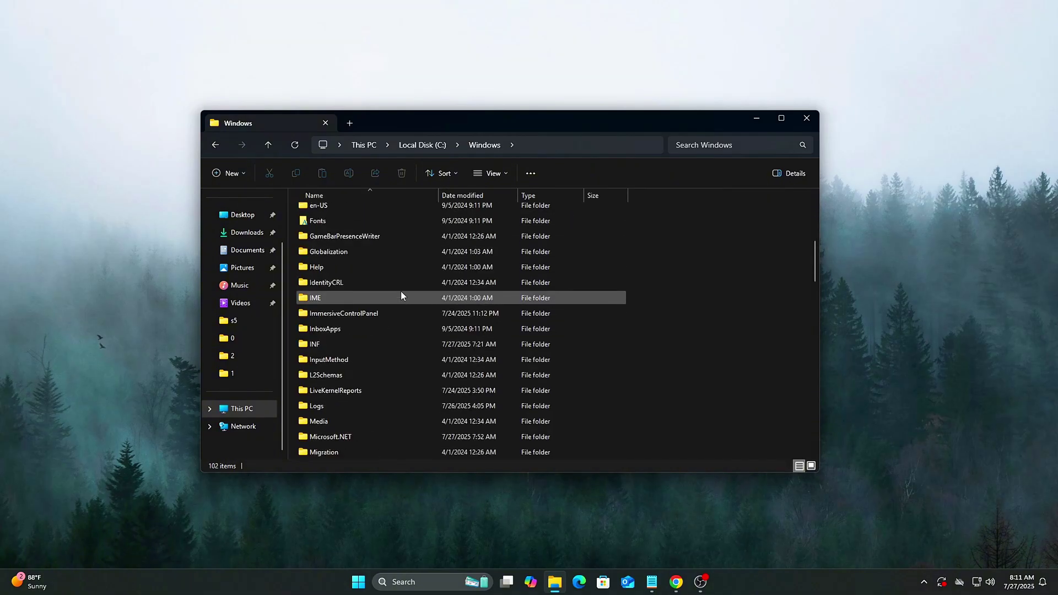
scroll(401, 296, down, 10)
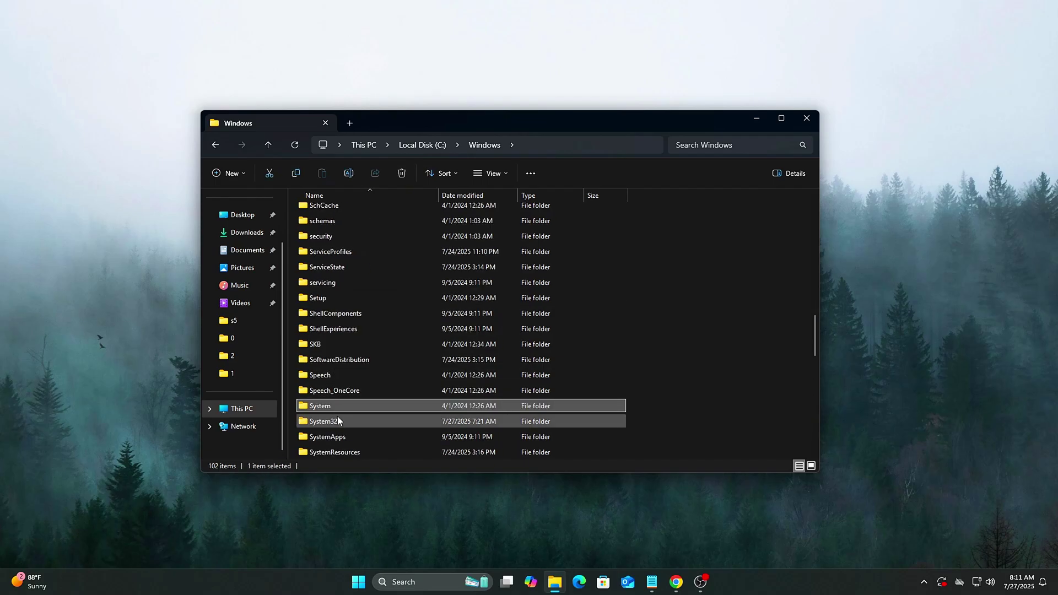
double_click(342, 419)
click(384, 210)
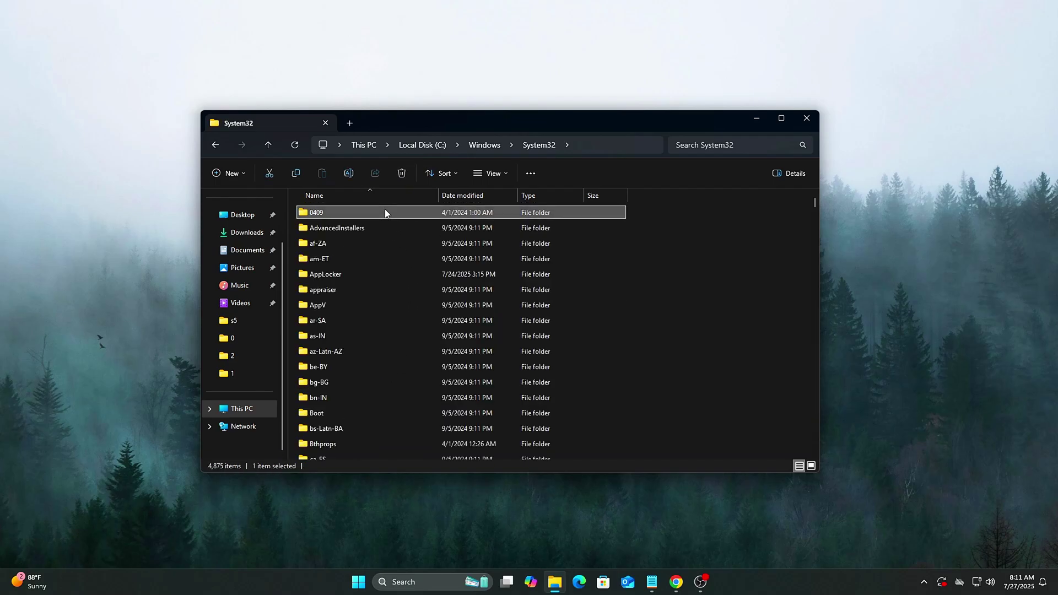
key(g)
key(g)
key(g)
key(g)
key(g)
key(g)
key(g)
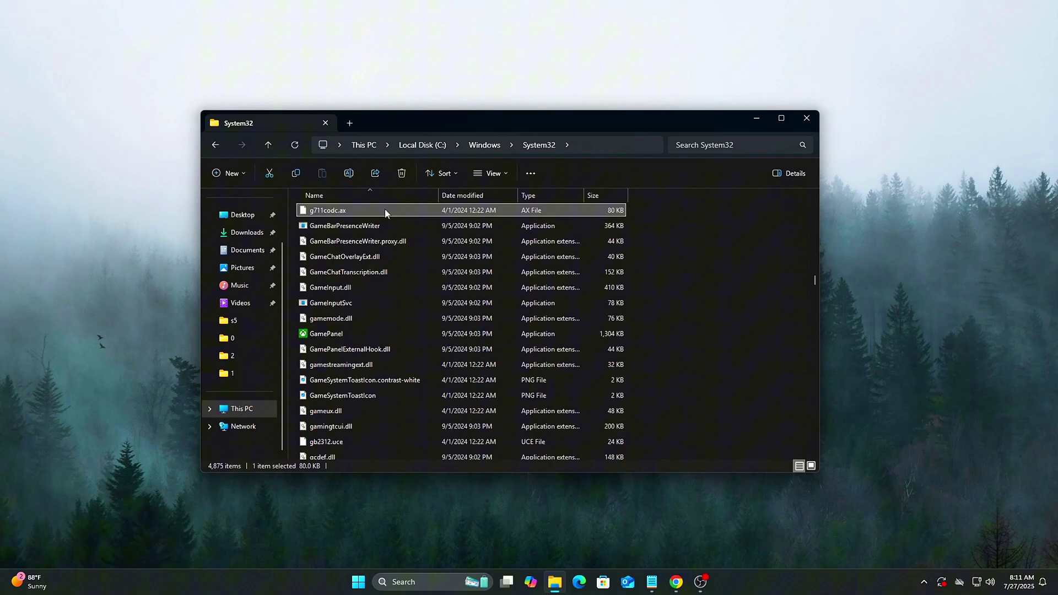
key(g)
Open the Properties window for GameBarPresenceWriter.exe via Show more options
scroll(385, 257, up, 2)
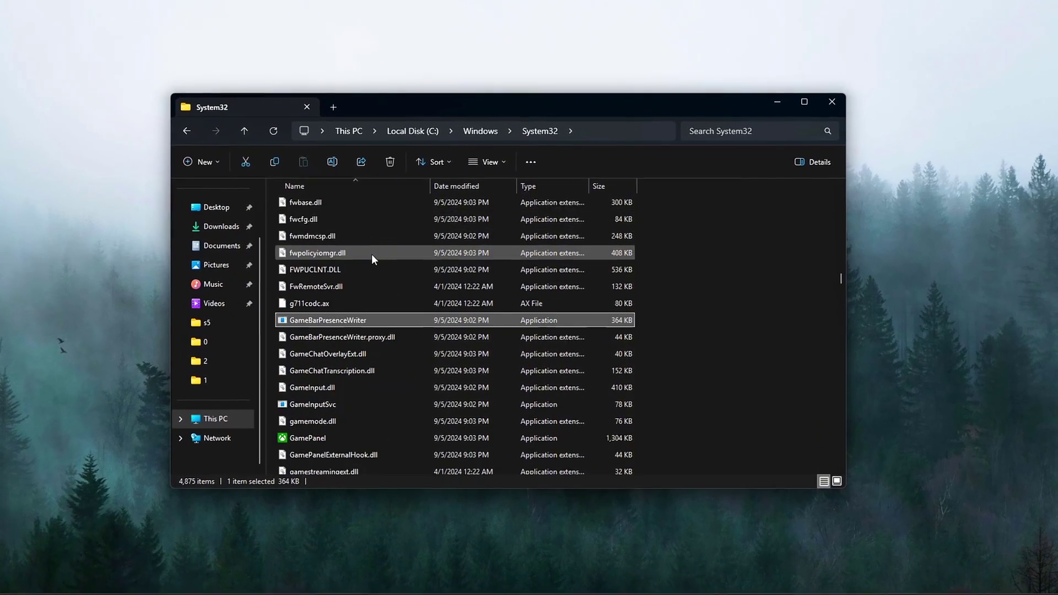
right_click(371, 320)
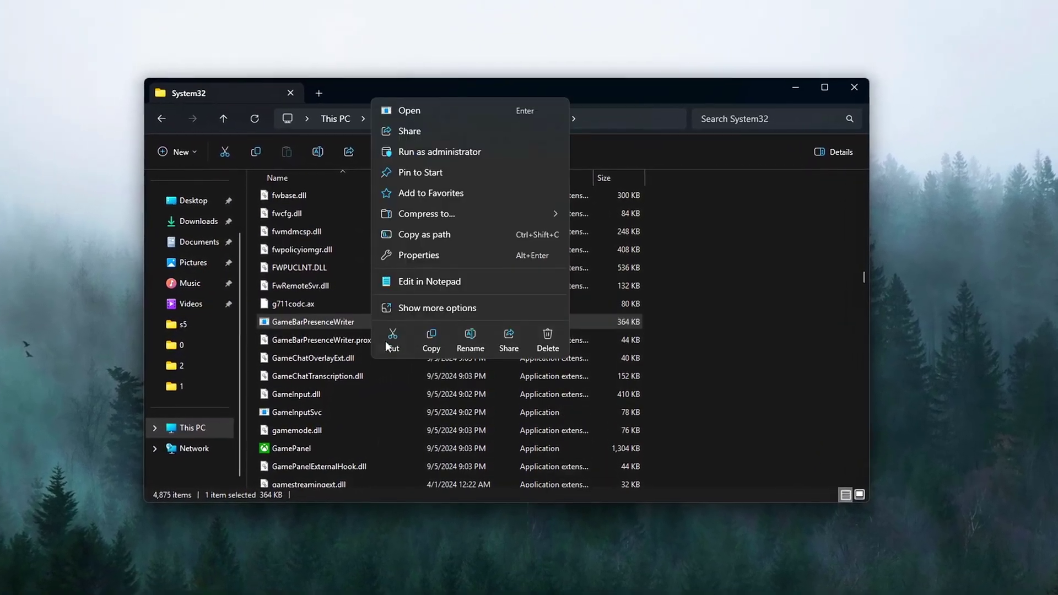
click(419, 310)
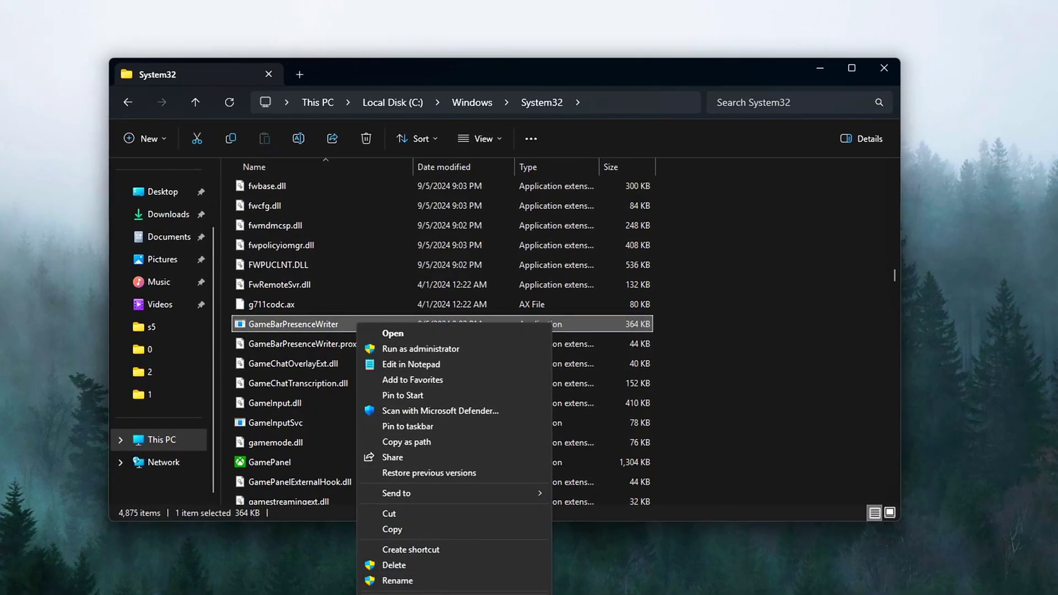
click(411, 571)
drag(520, 300, 508, 184)
Bring up its Advanced Security Settings, showing TrustedInstaller as owner with Full control
click(475, 189)
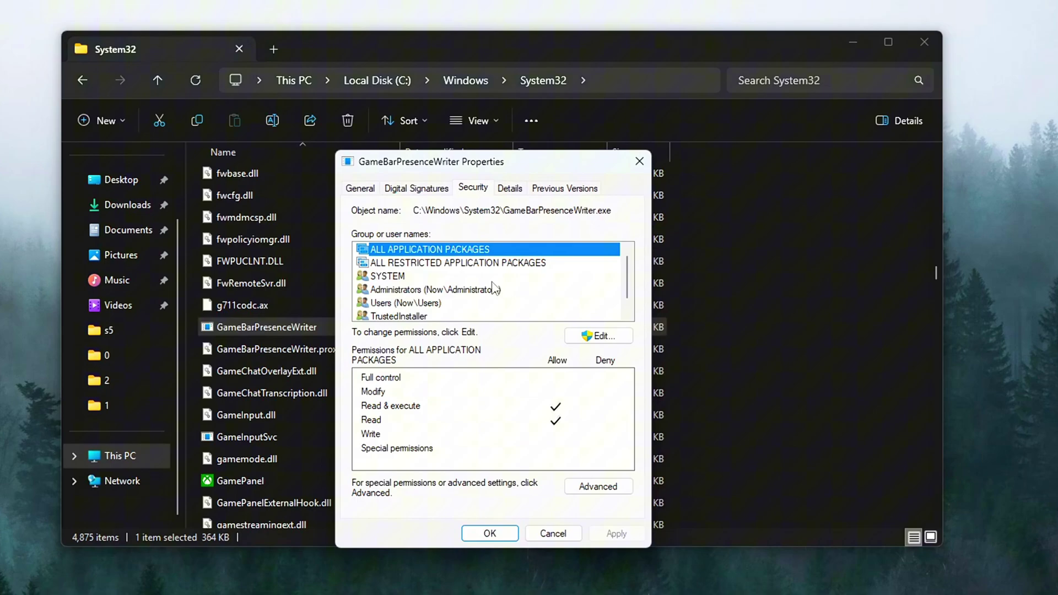
click(579, 486)
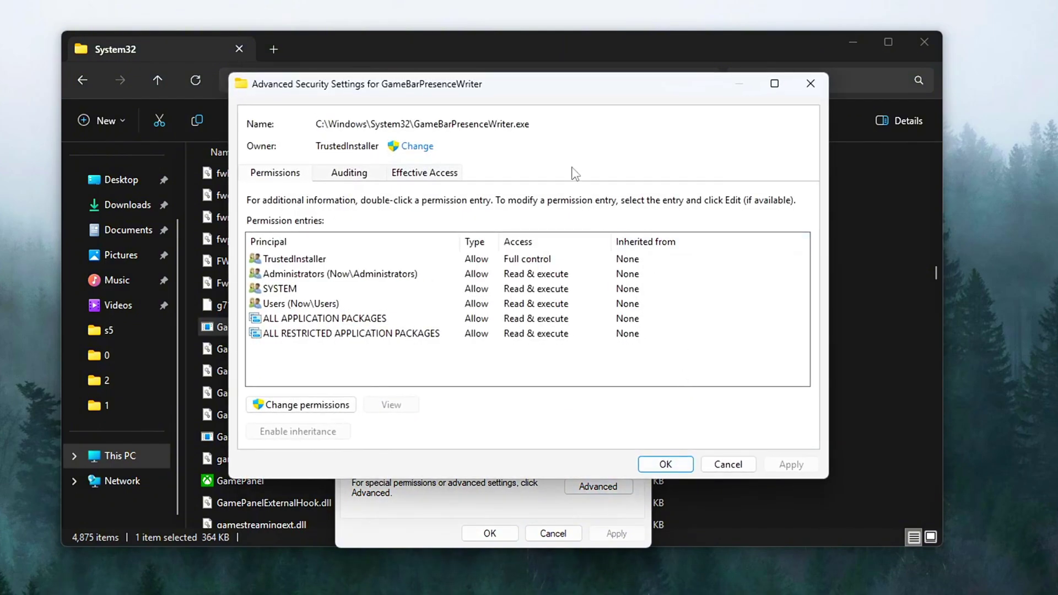
drag(493, 95, 478, 91)
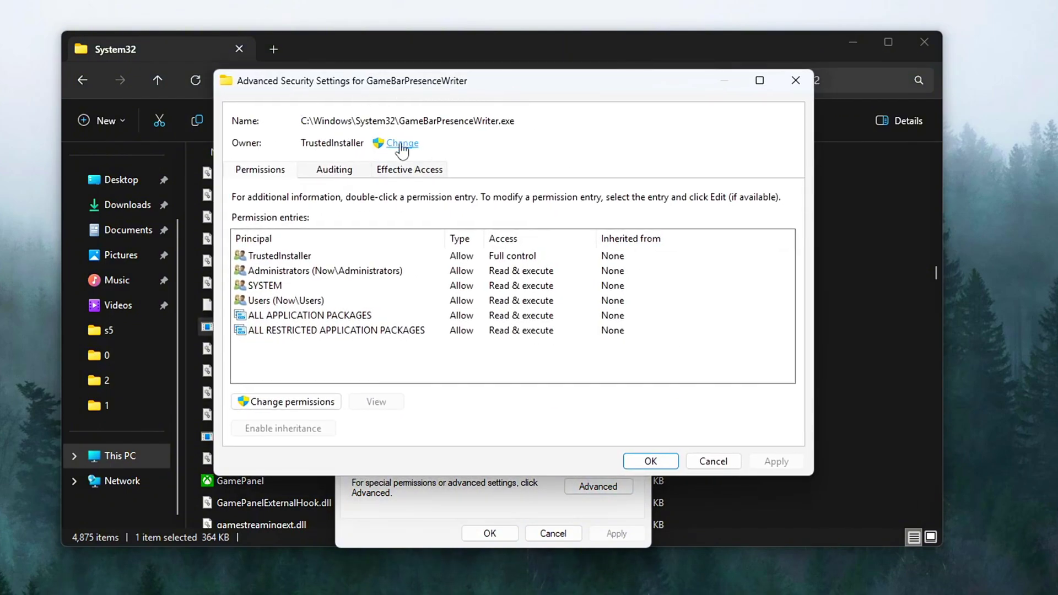
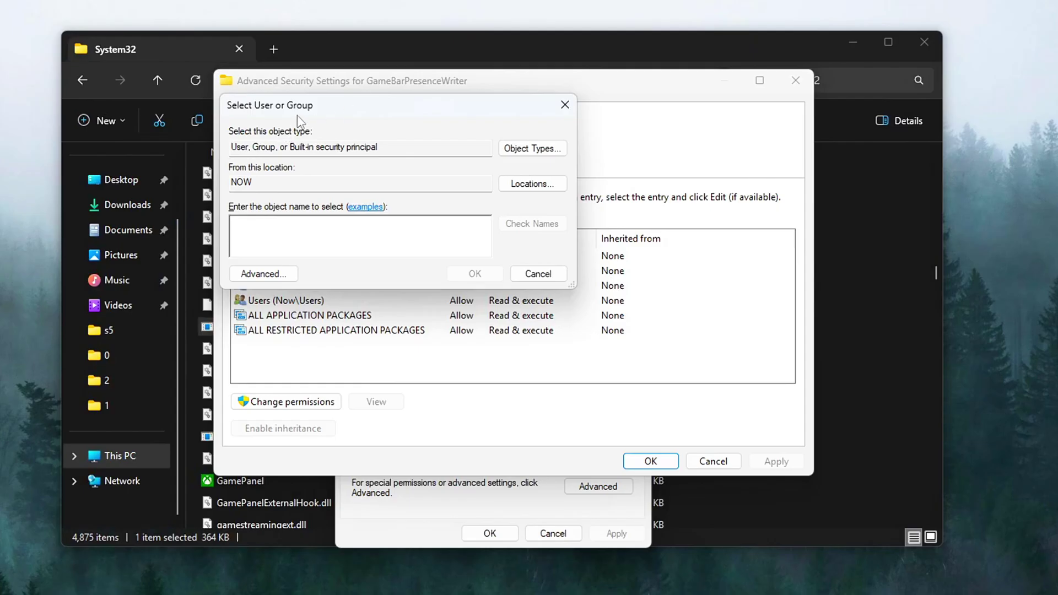
Resolve the name Work to NOW\Work and apply it as the file's new owner
drag(297, 120, 464, 174)
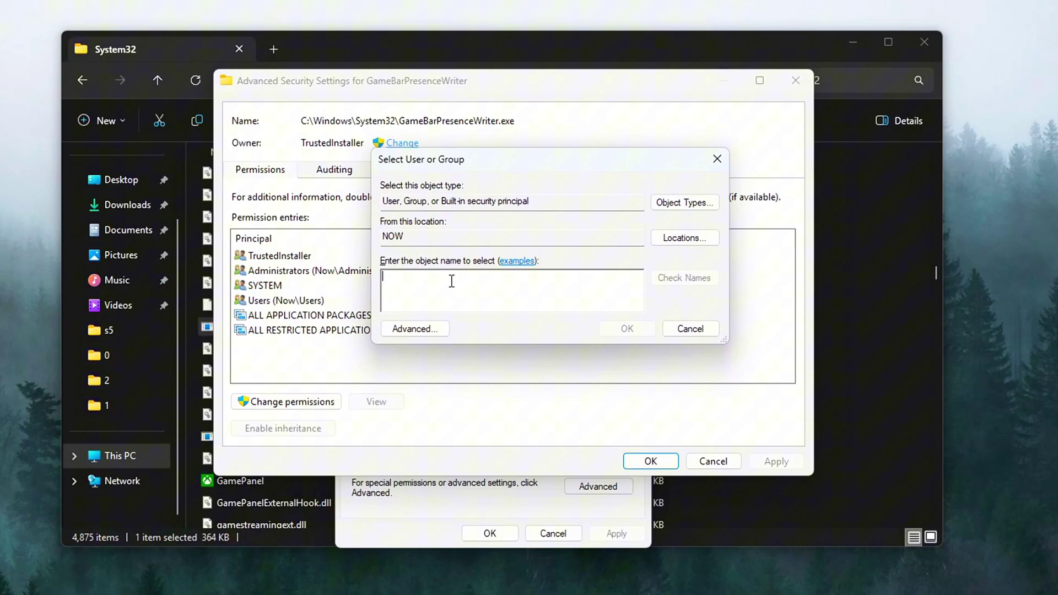
text(Work)
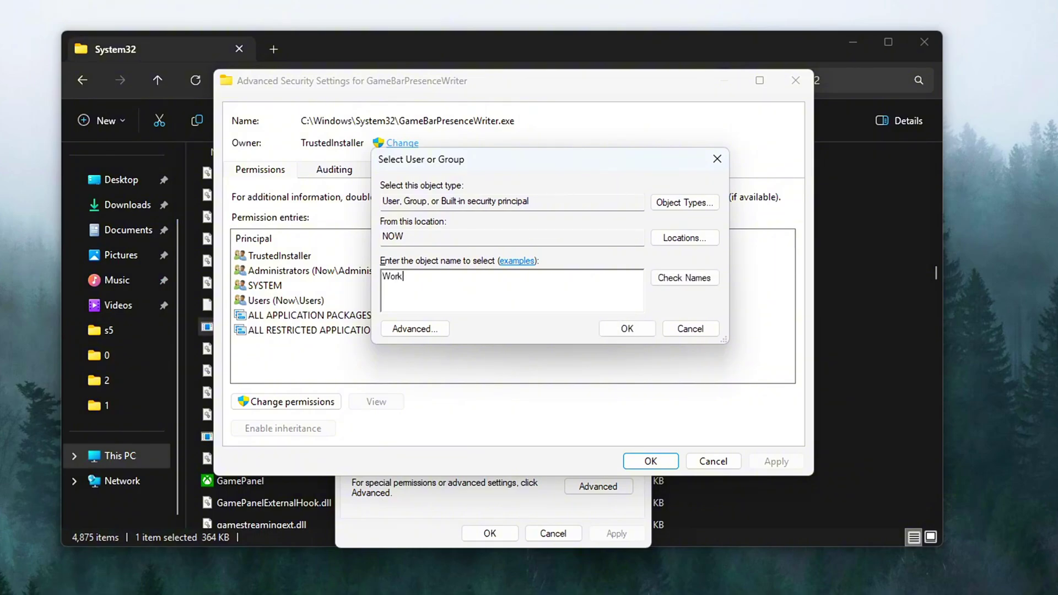
click(684, 277)
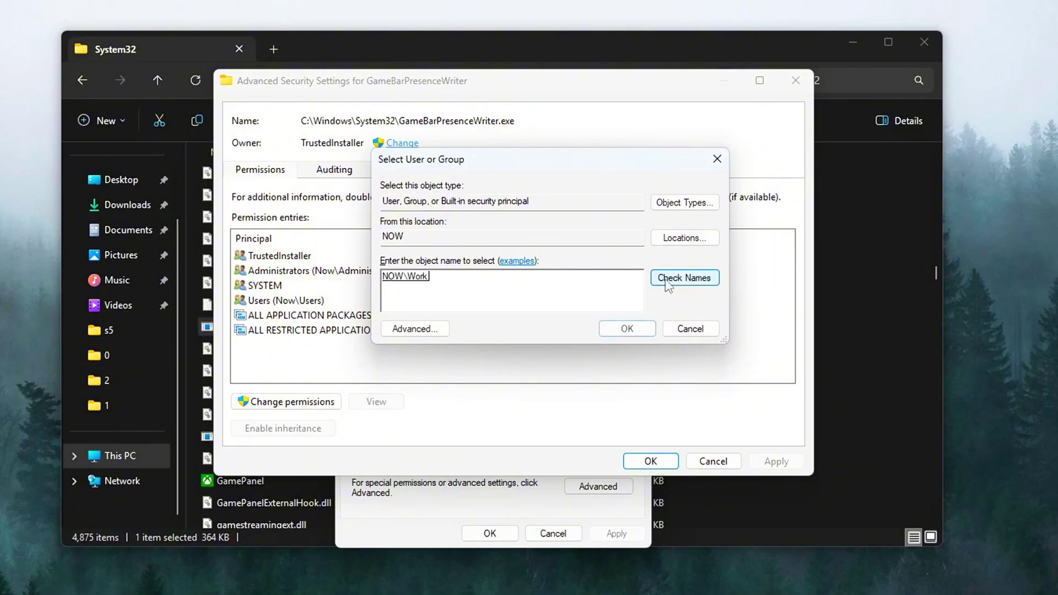
double_click(418, 277)
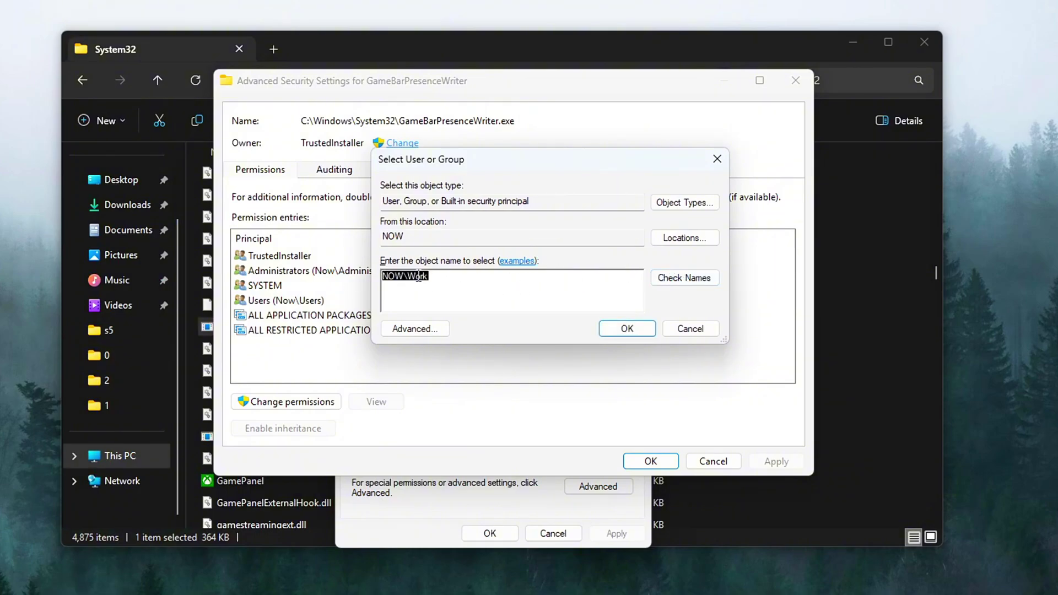
click(506, 283)
double_click(505, 284)
click(494, 296)
click(629, 329)
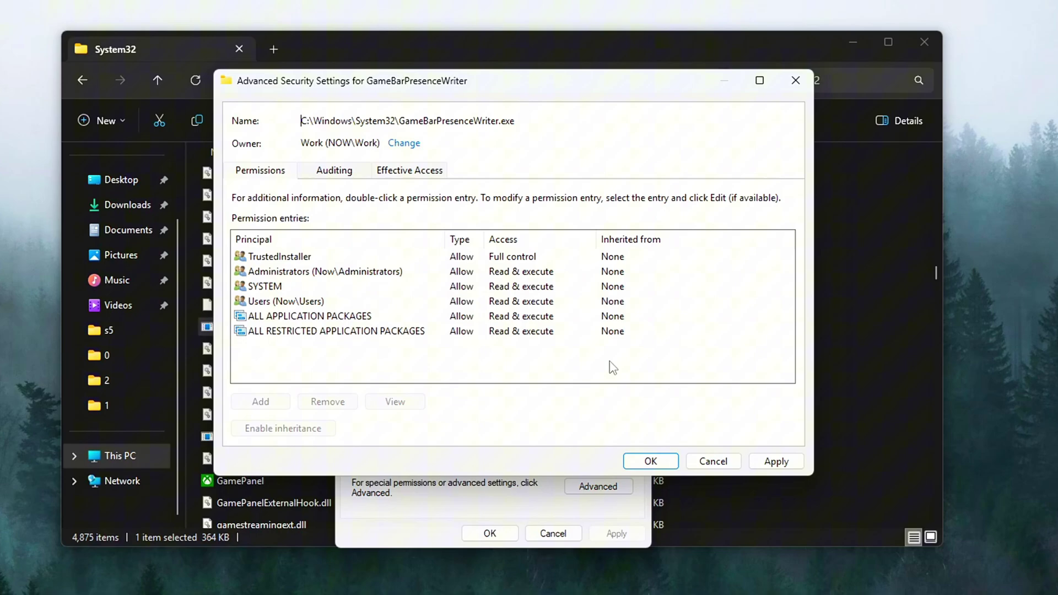
click(676, 461)
click(655, 346)
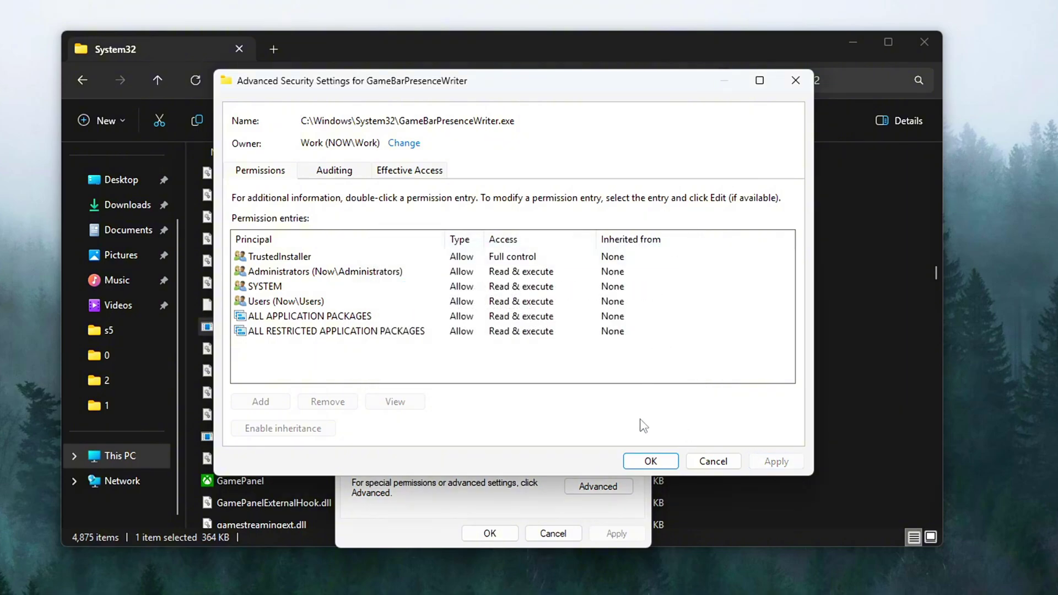
Add the user NOW\Work to GameBarPresenceWriter.exe's security permissions list
click(642, 462)
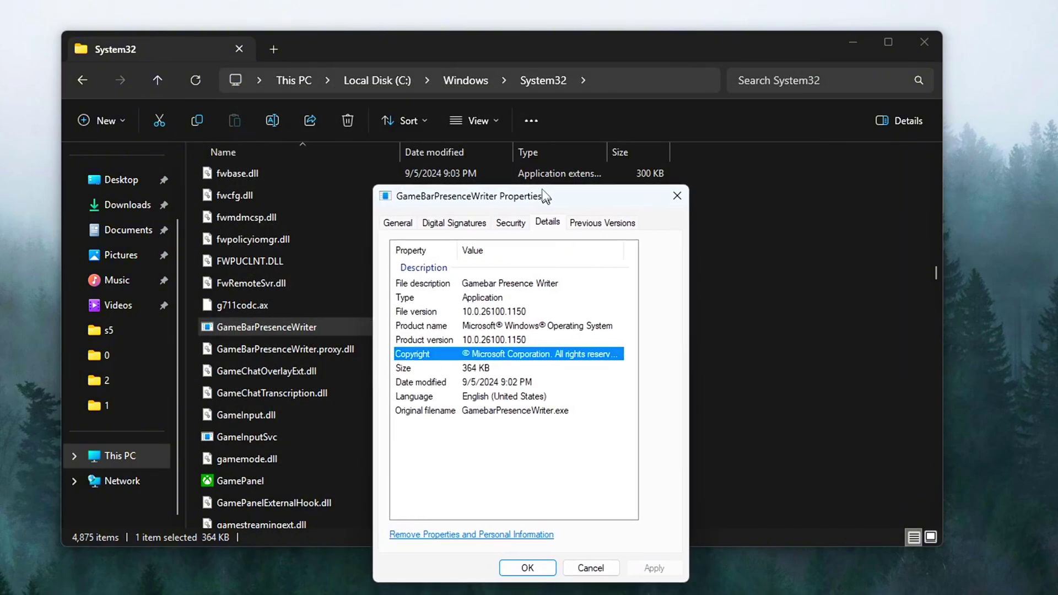
click(510, 222)
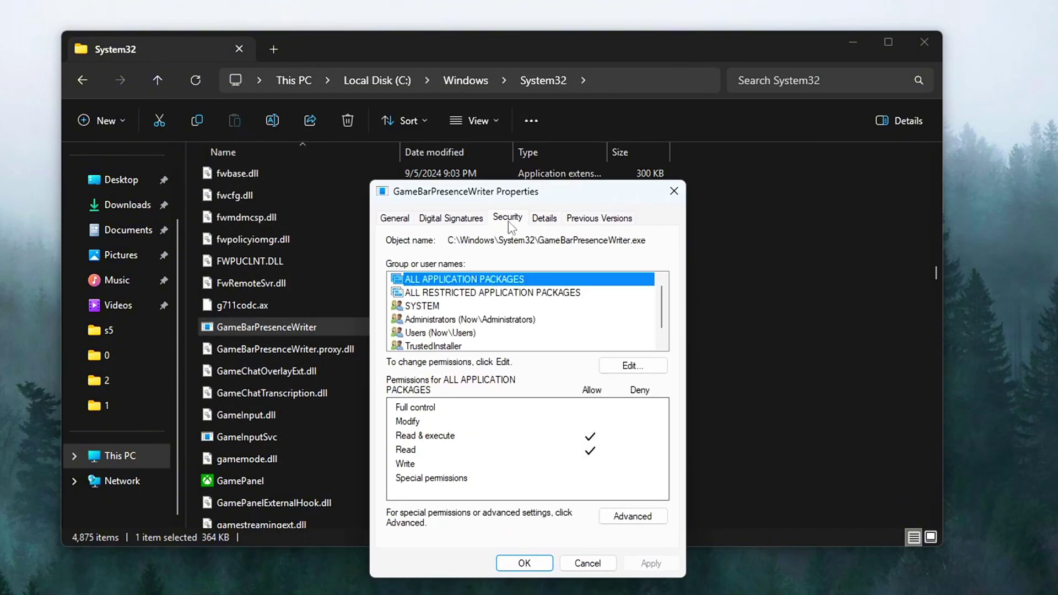
click(632, 366)
drag(566, 253, 514, 211)
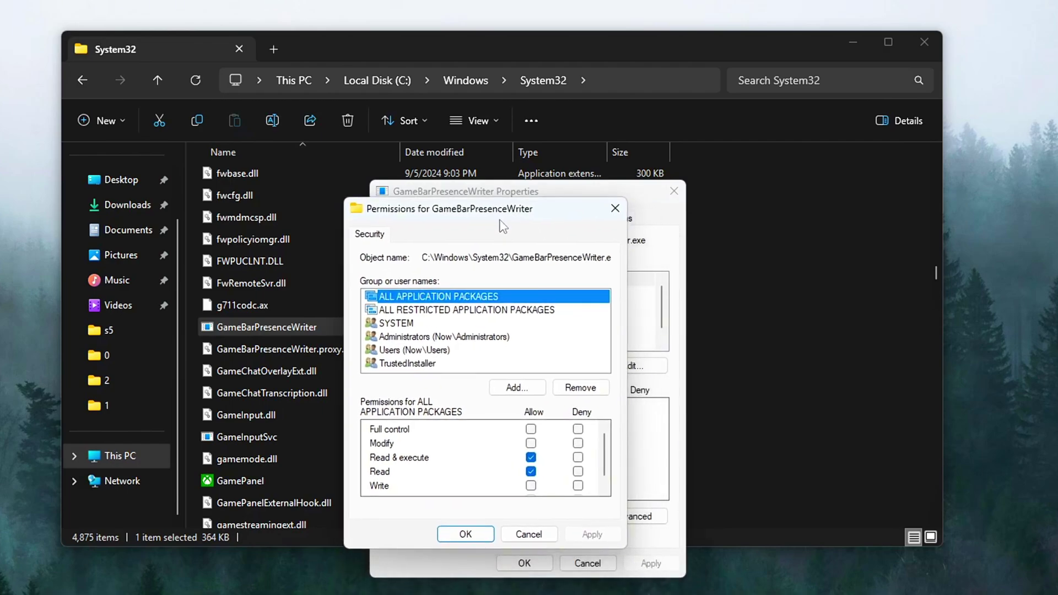
click(517, 388)
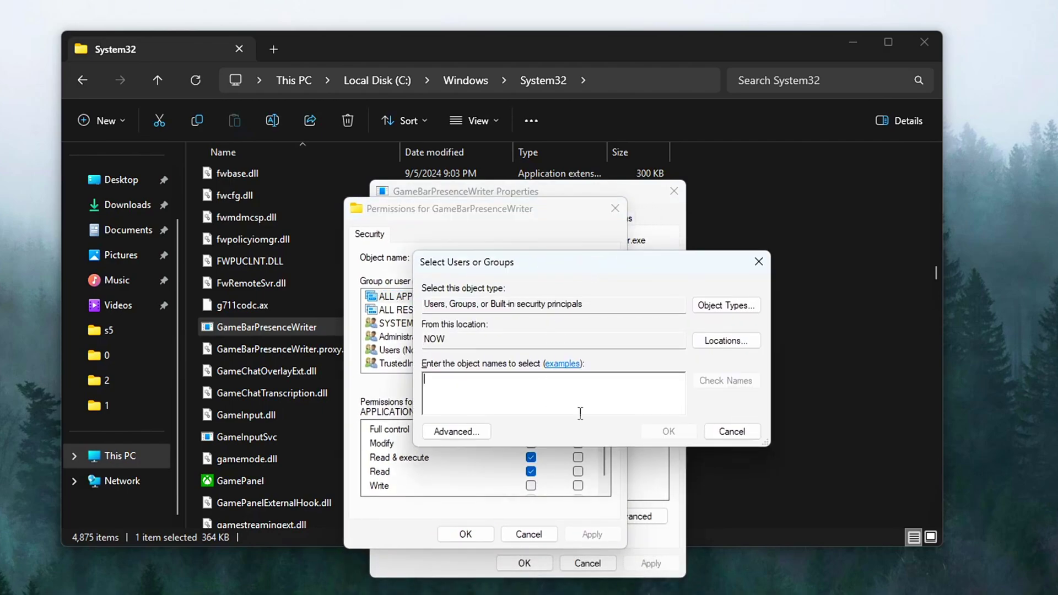
text(Work)
click(725, 381)
click(669, 431)
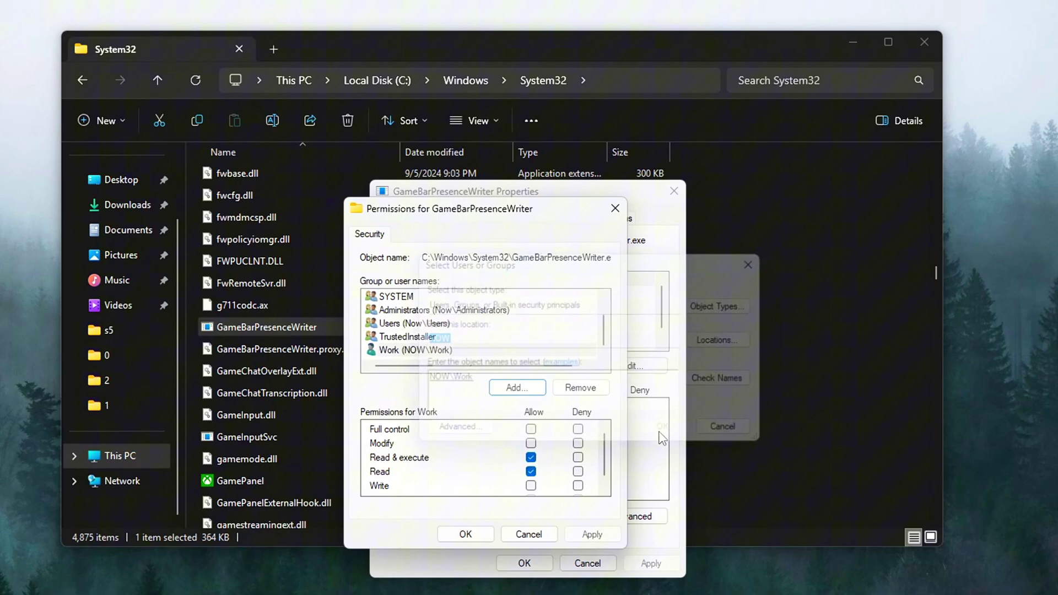
click(437, 352)
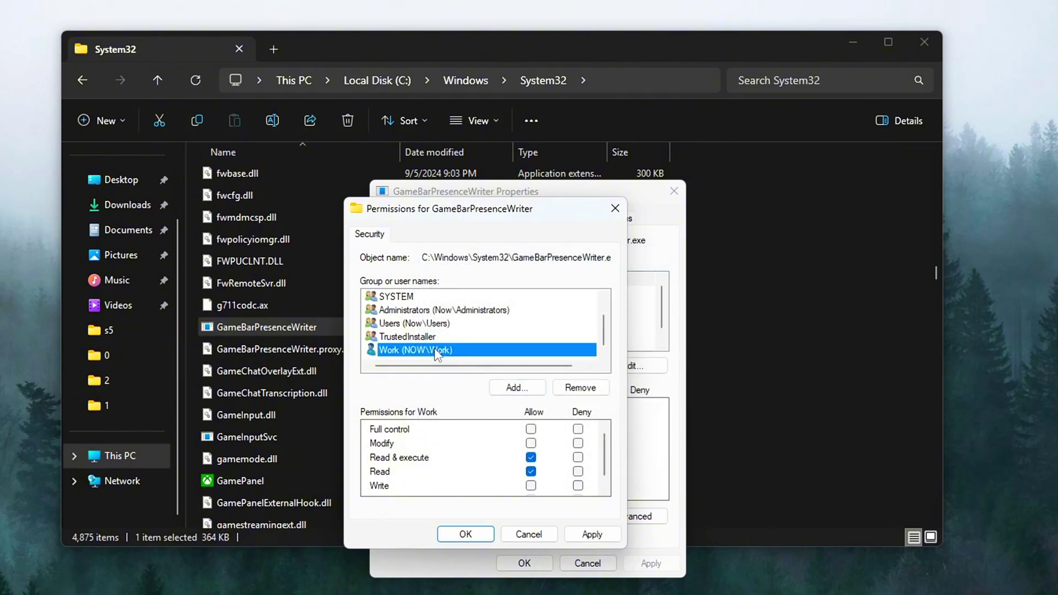
Grant Work Allow Full control, accept the system-permissions warning, and close the dialogs
click(531, 429)
click(592, 535)
click(593, 535)
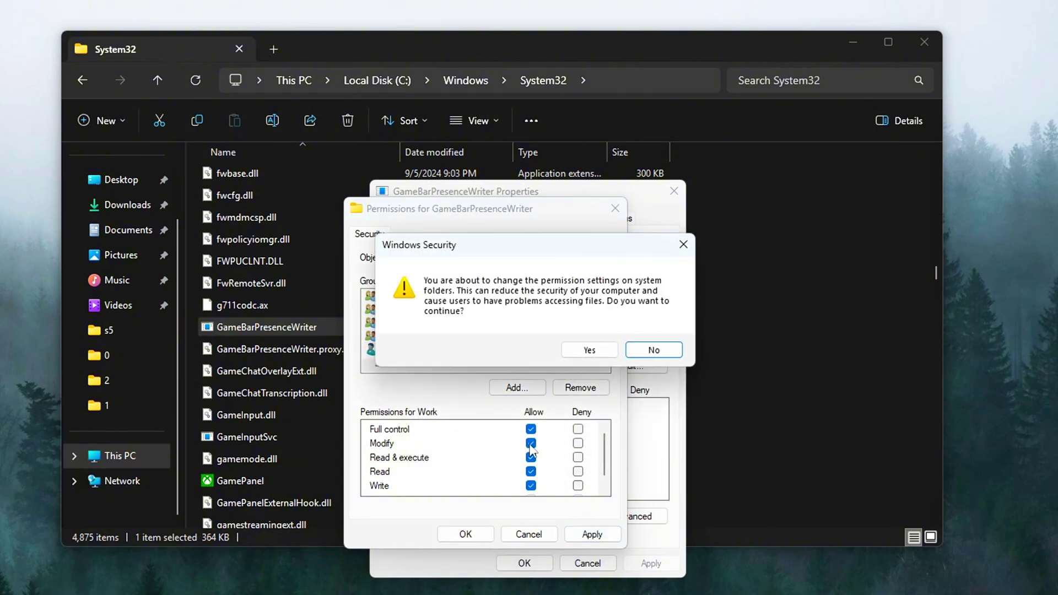
click(595, 349)
click(479, 534)
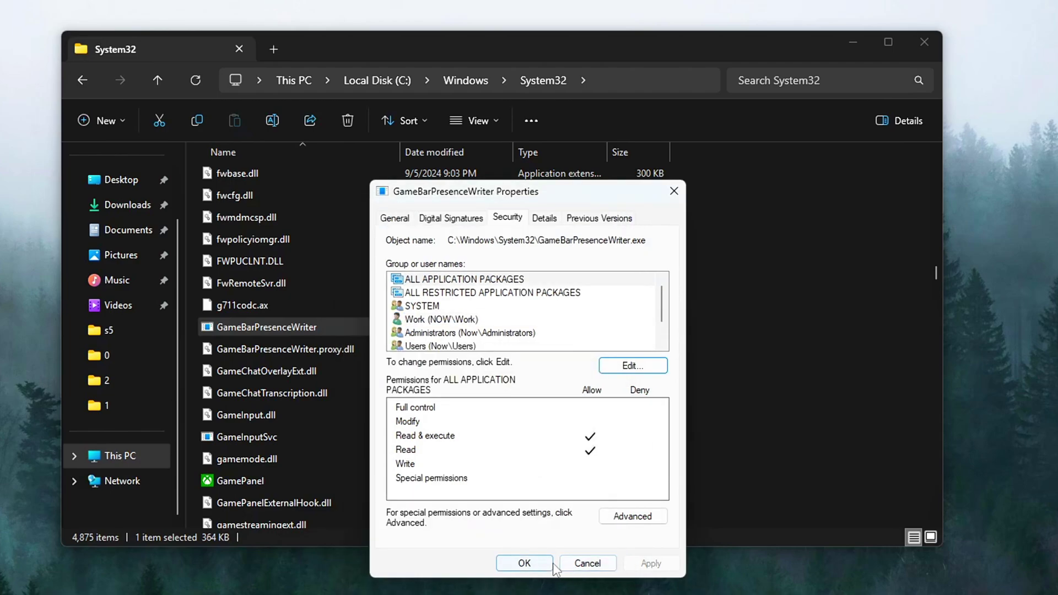
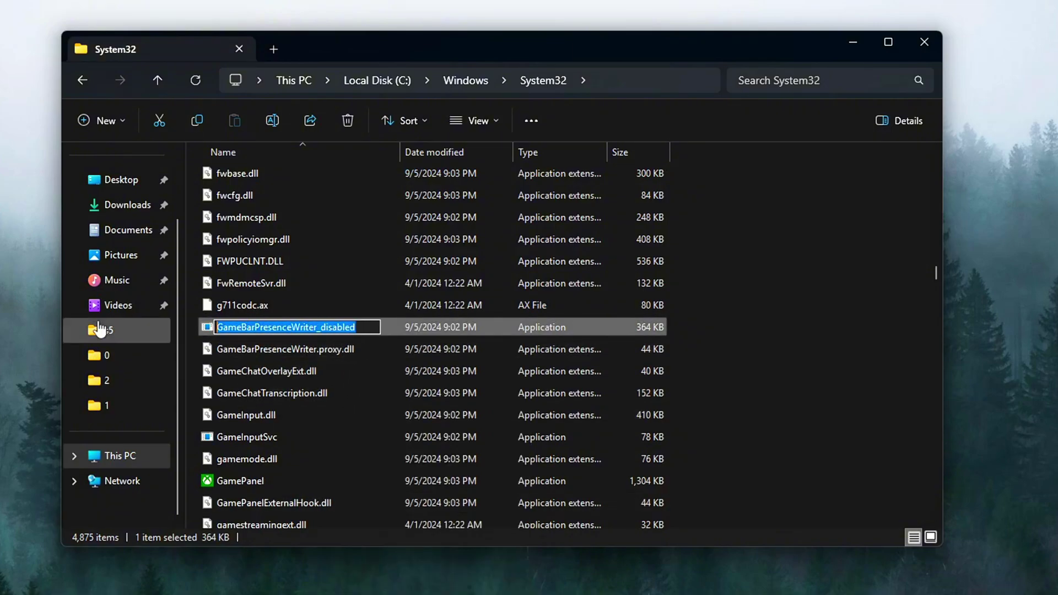
Confirm the rename to GameBarPresenceWriter_disabled and grant administrator permission to apply it
key(Return)
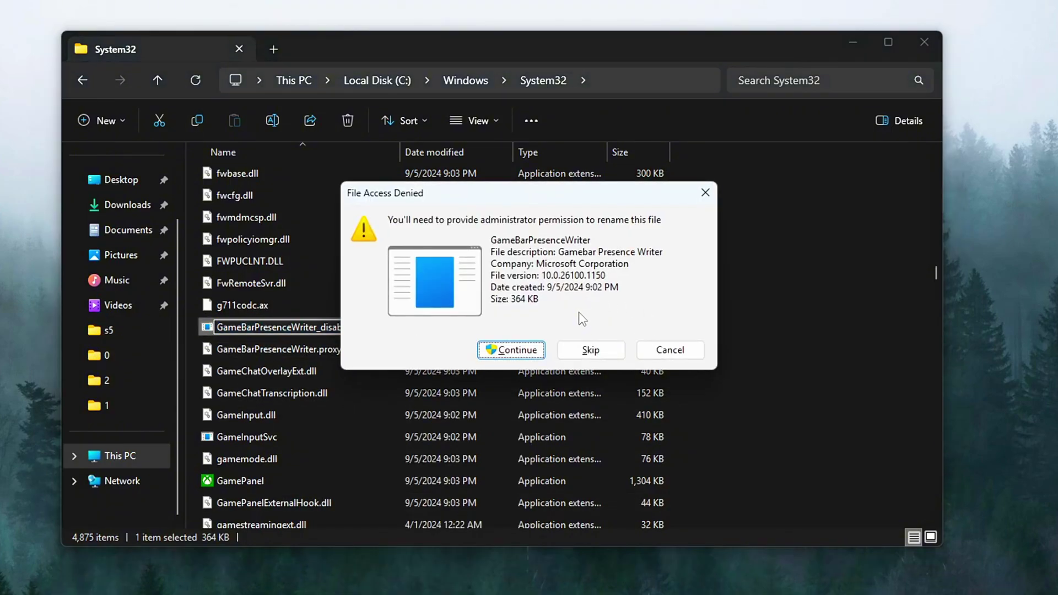
click(510, 350)
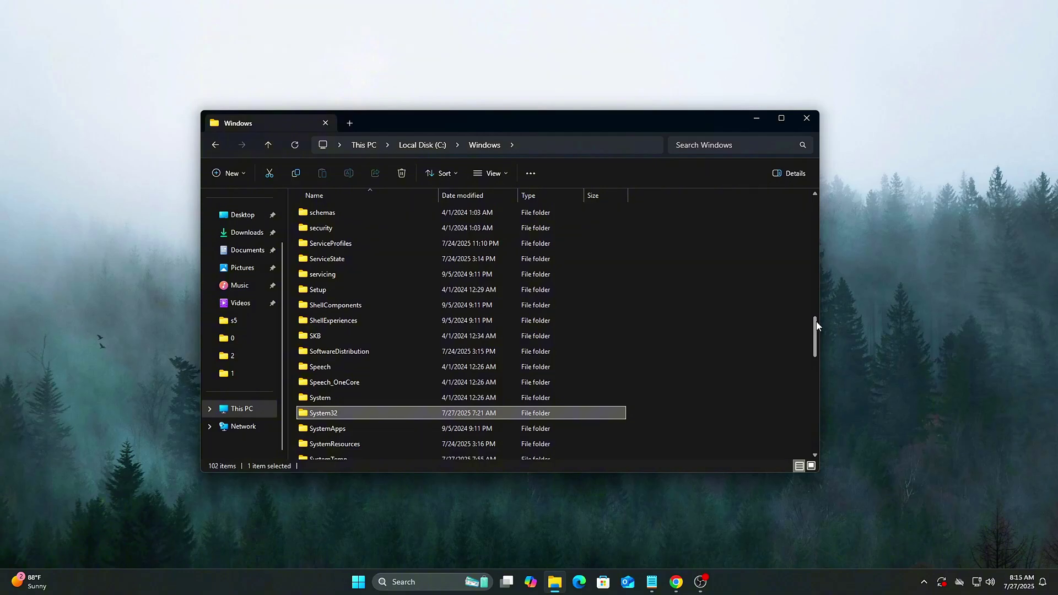
In System32, strip the '_disabled' suffix so the file is named GameBarPresenceWriter again
scroll(817, 326, down, 2)
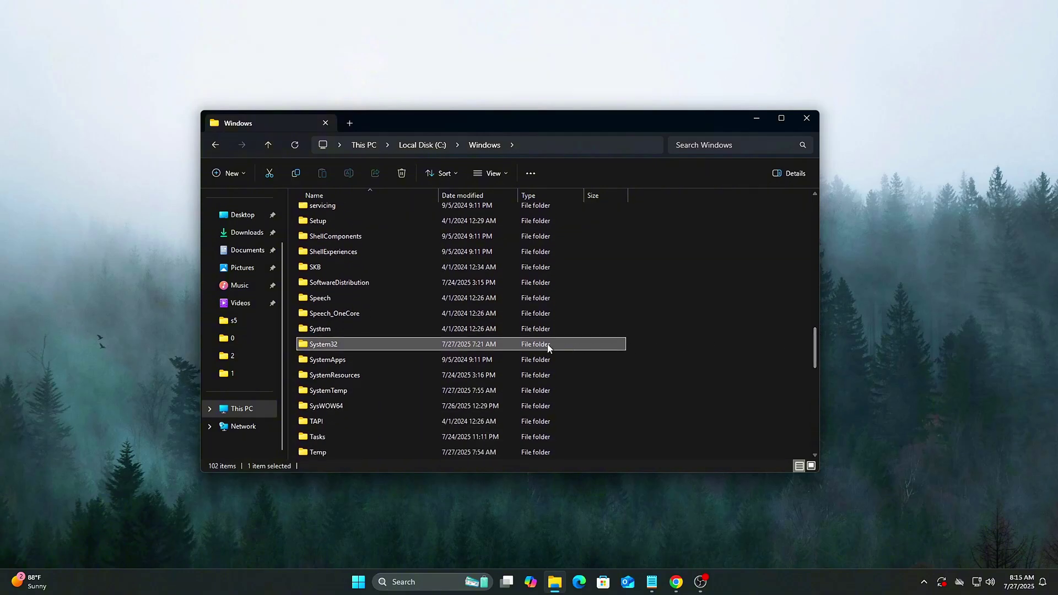
double_click(400, 344)
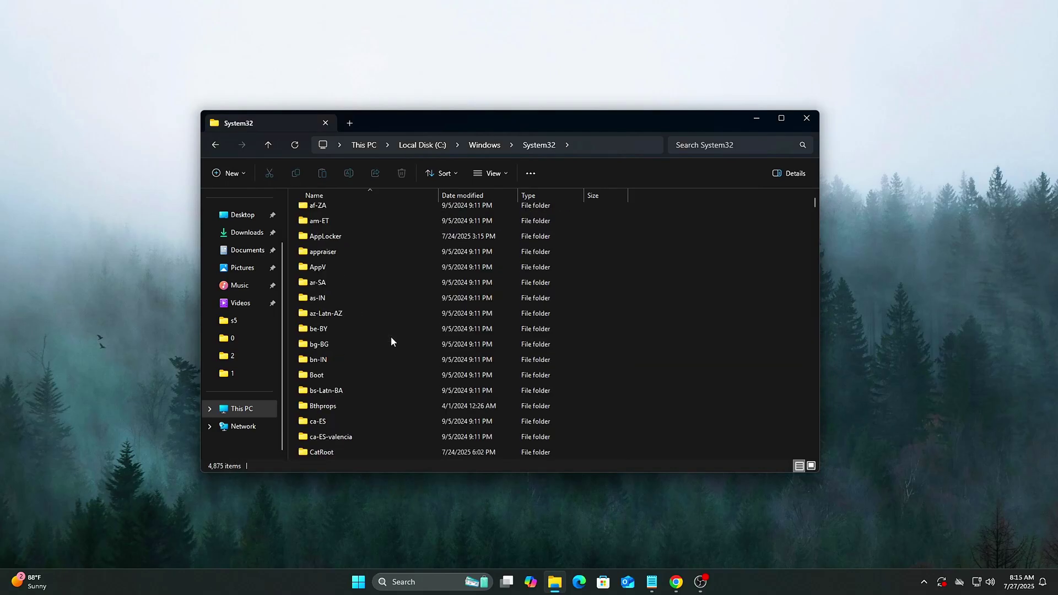
key(Down)
key(Down)
key(Down)
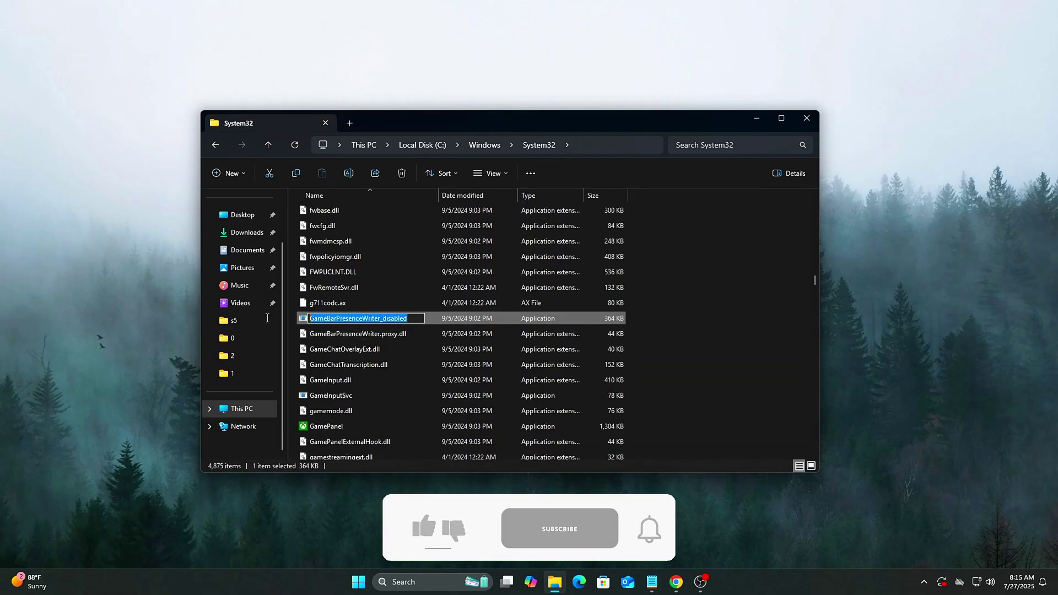
drag(407, 318, 381, 318)
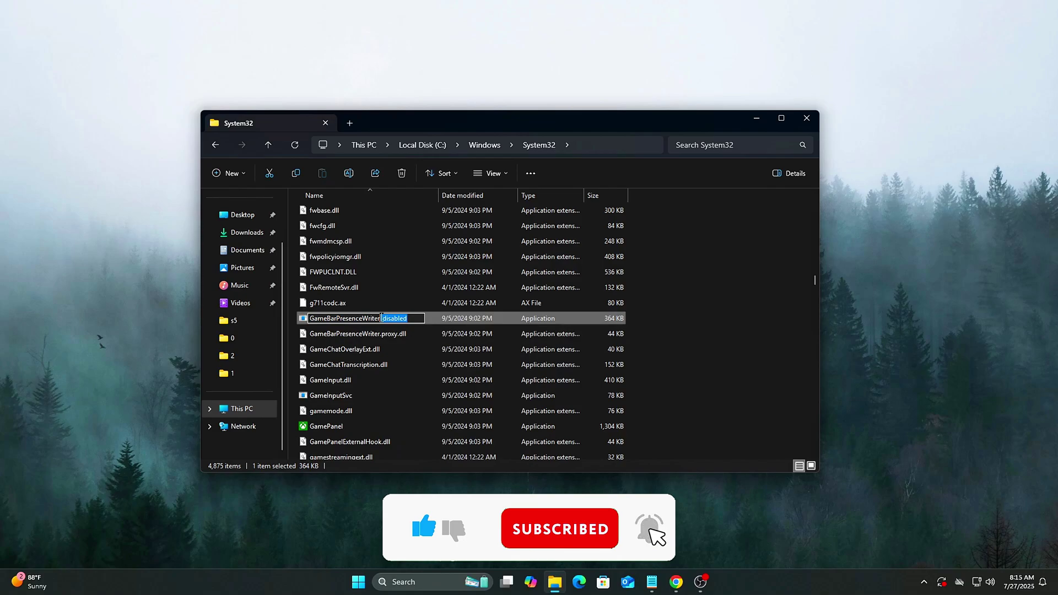
key(Escape)
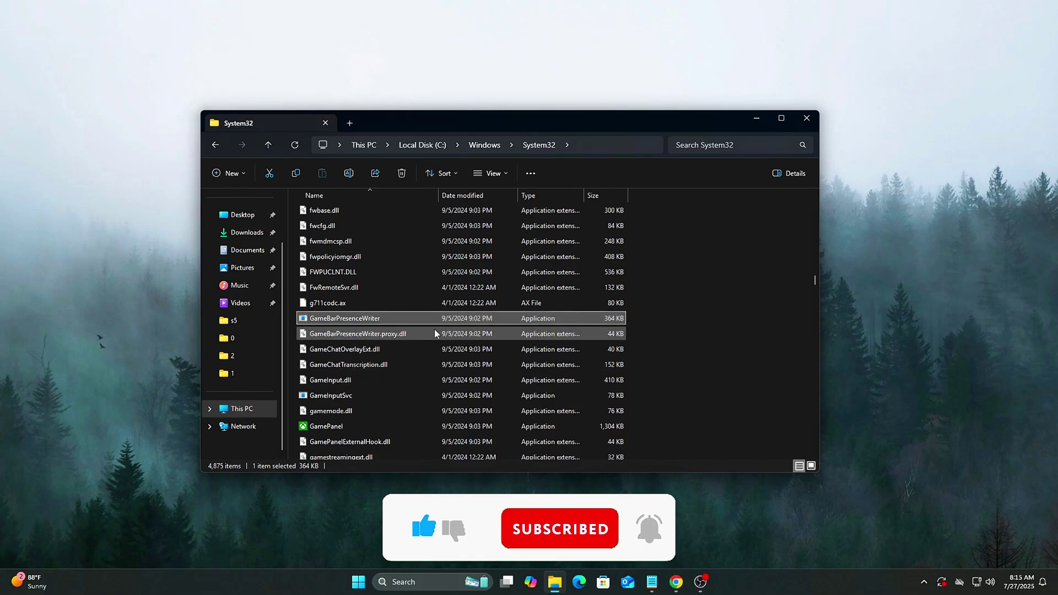
Open the Properties dialog for GameBarPresenceWriter and view its Details
right_click(418, 318)
click(458, 313)
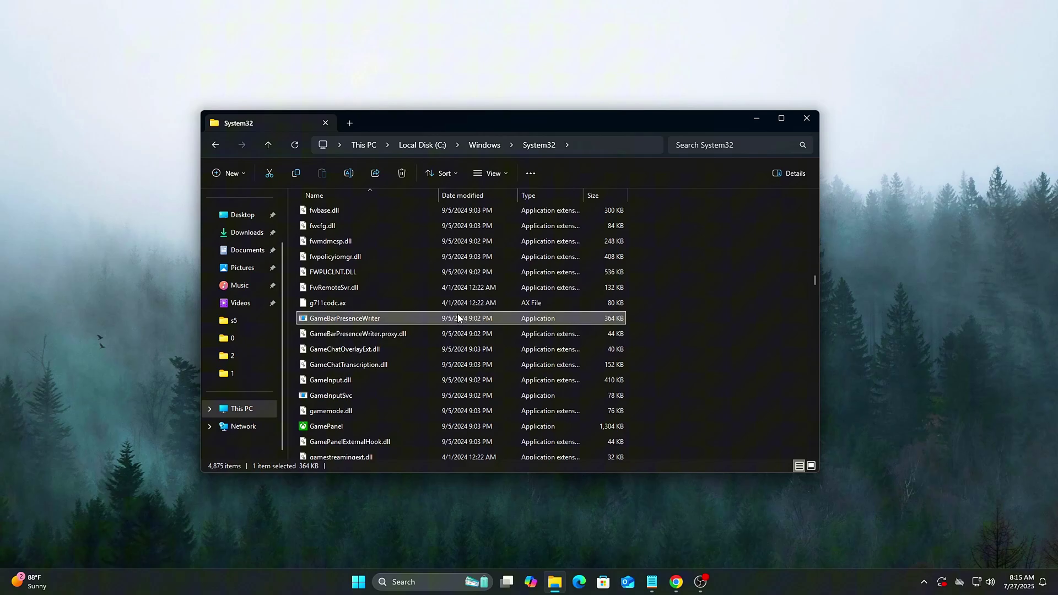
click(461, 535)
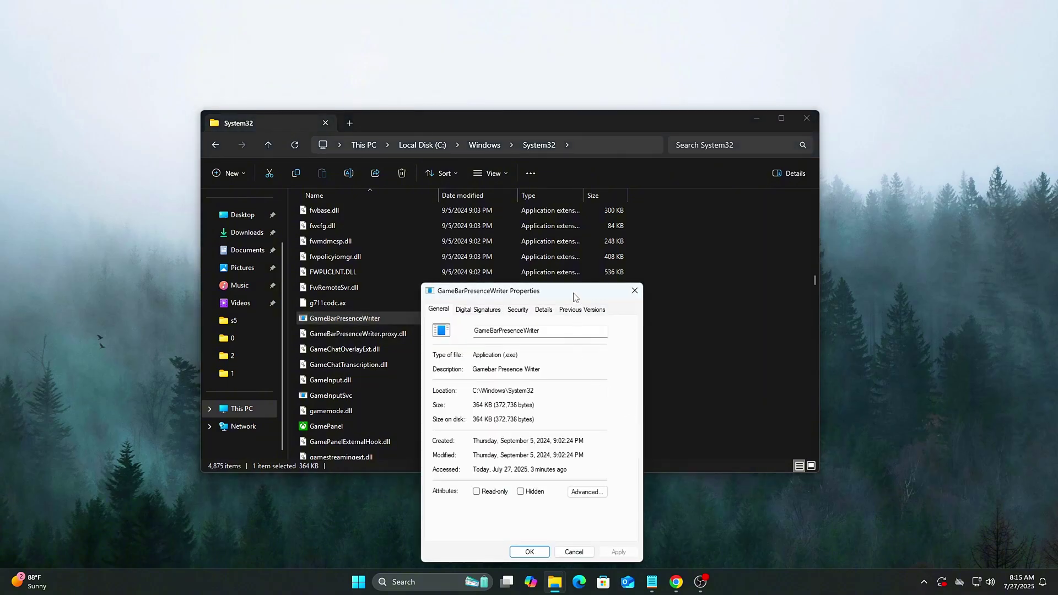
drag(574, 293, 580, 275)
click(550, 291)
Check the Security tab's advanced settings and file owner, then view the current user's permissions
click(525, 291)
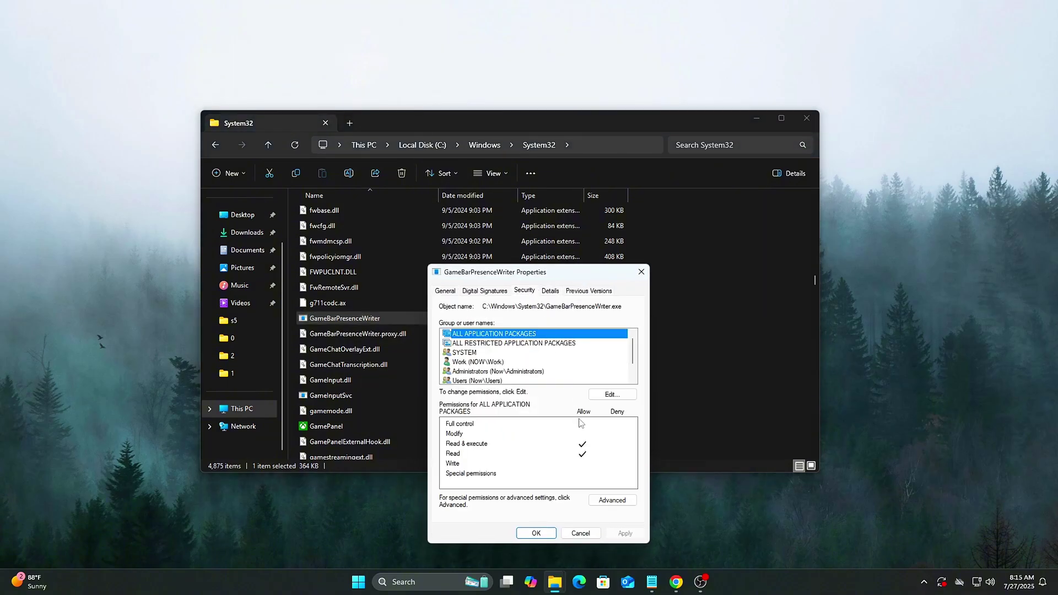
click(612, 500)
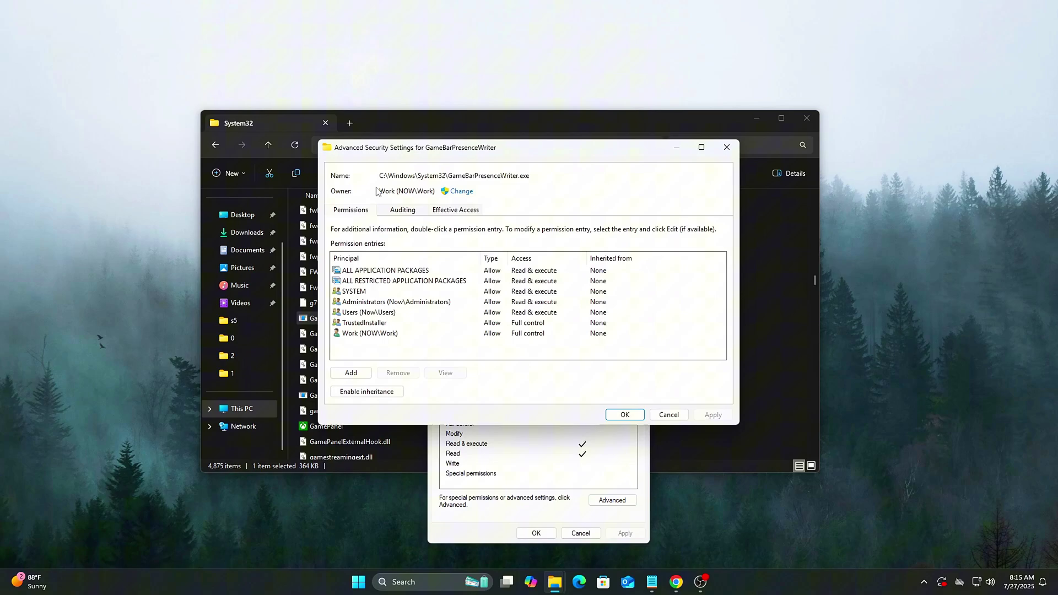
drag(378, 192, 436, 192)
click(652, 416)
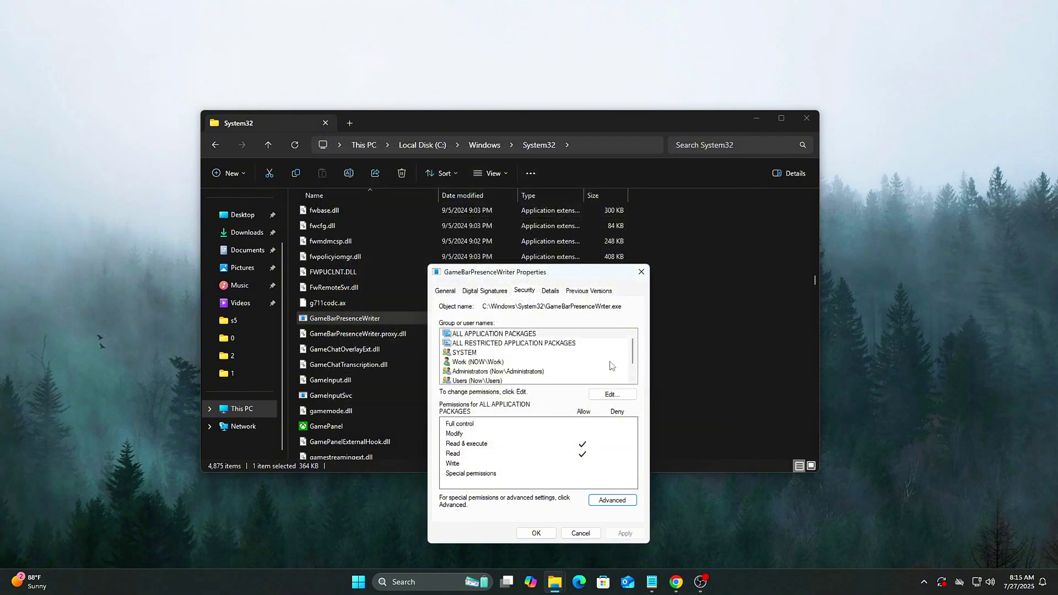
click(505, 362)
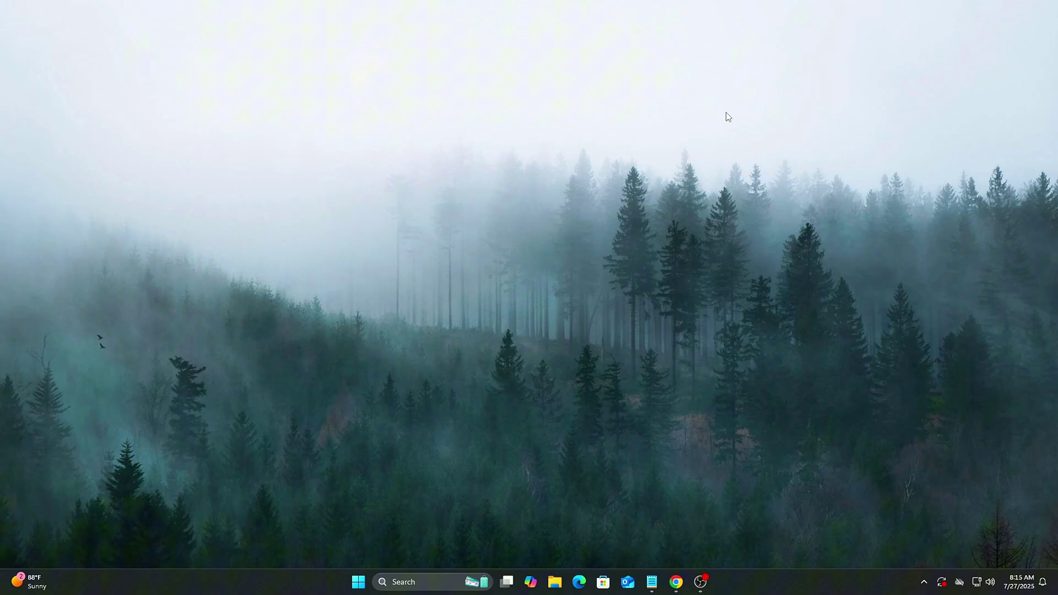
Via regedit, set AppCaptureEnabled under HKLM\SOFTWARE\Microsoft\Windows\GameDVR to 1 and close the editor
key(super+r)
drag(125, 456, 539, 172)
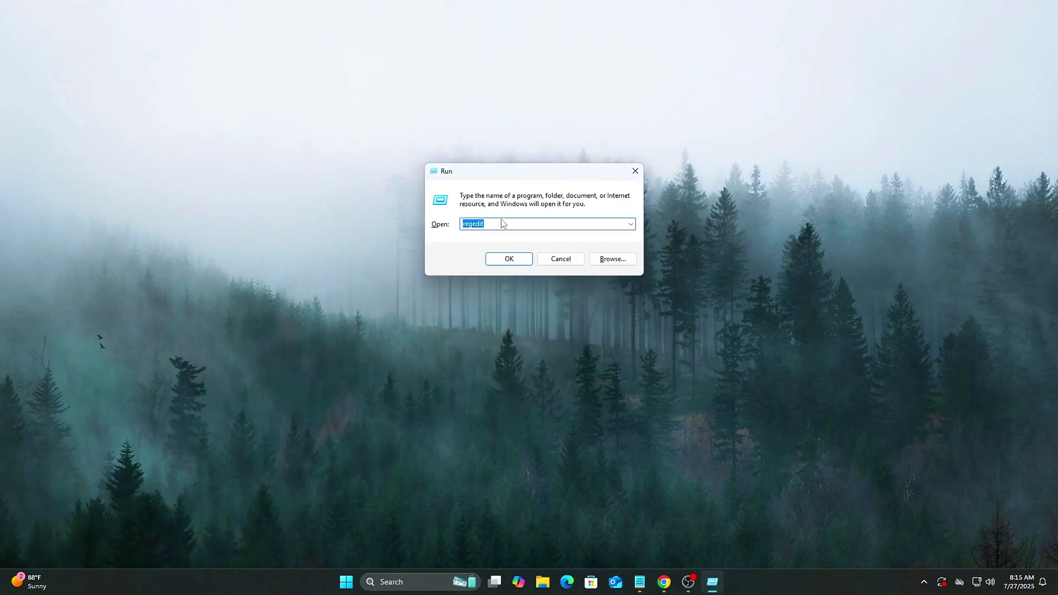
key(Return)
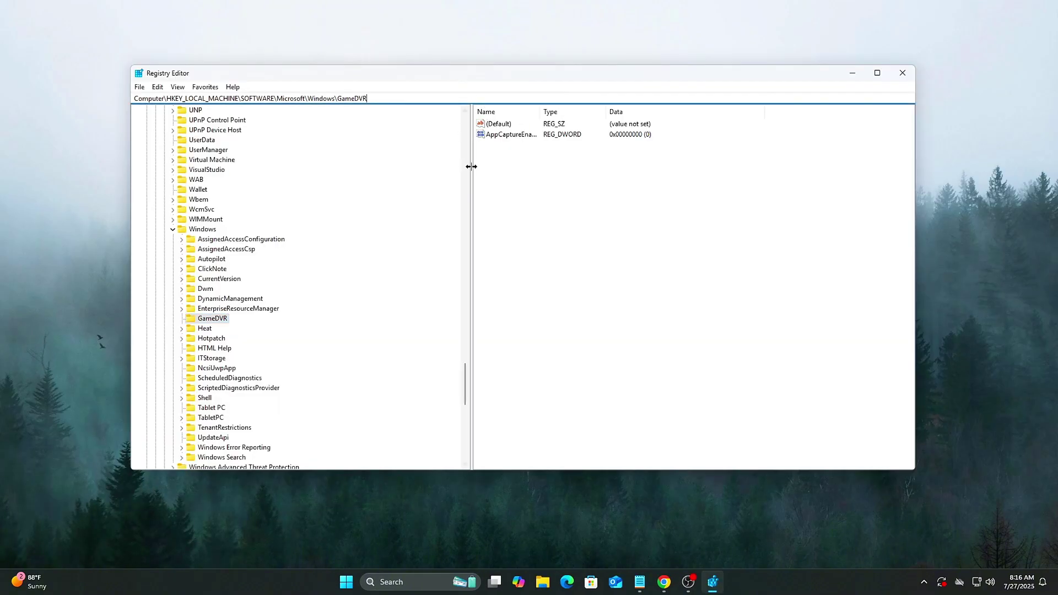
double_click(508, 135)
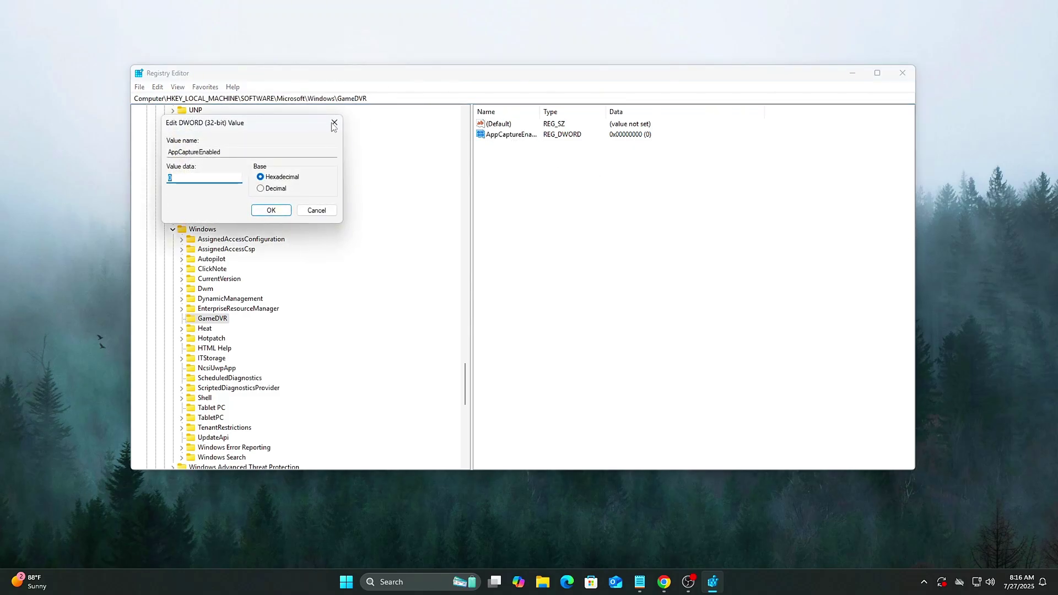
drag(283, 118, 742, 177)
key(Return)
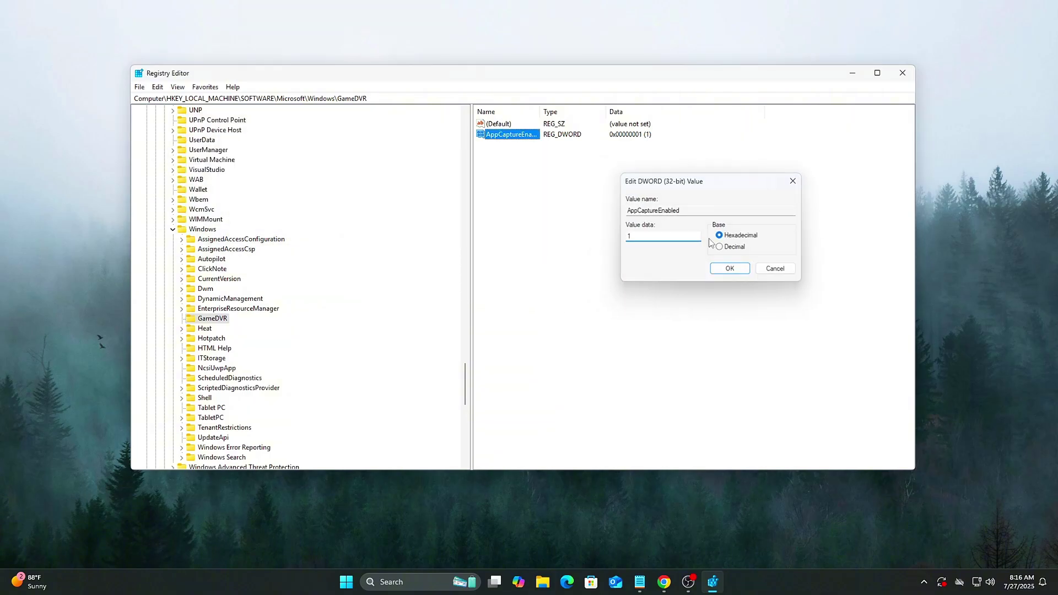
click(585, 135)
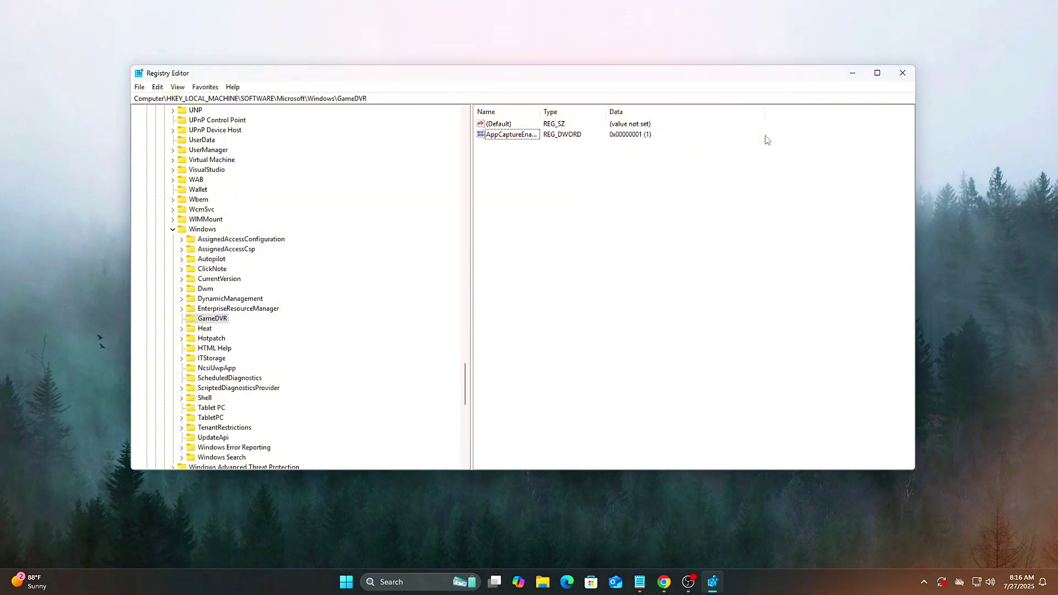
key(alt+F4)
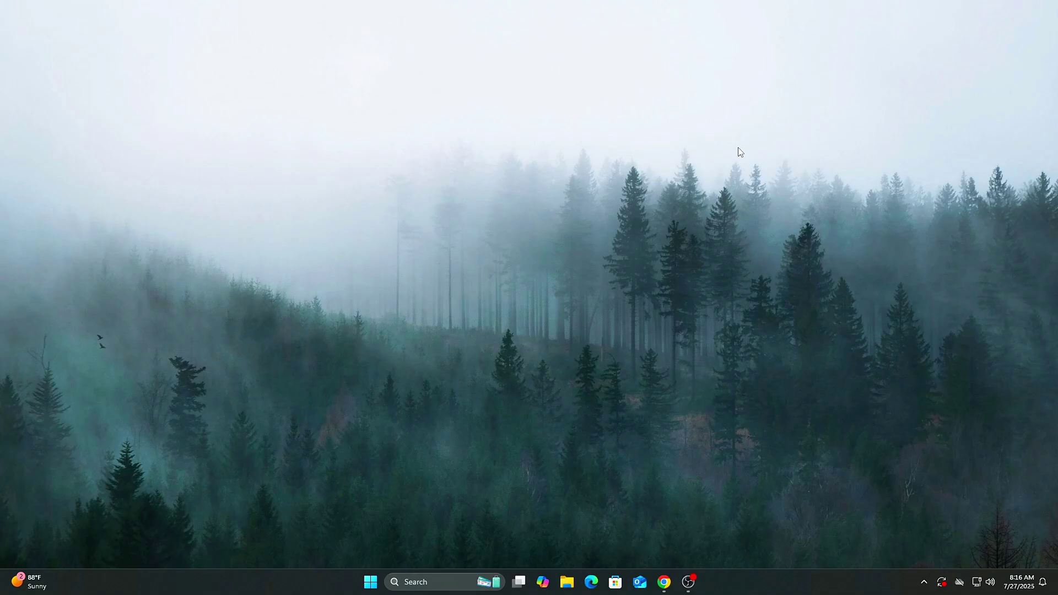
Launch the System Restore wizard from System Protection, then cancel it and close System Properties
drag(411, 188, 522, 179)
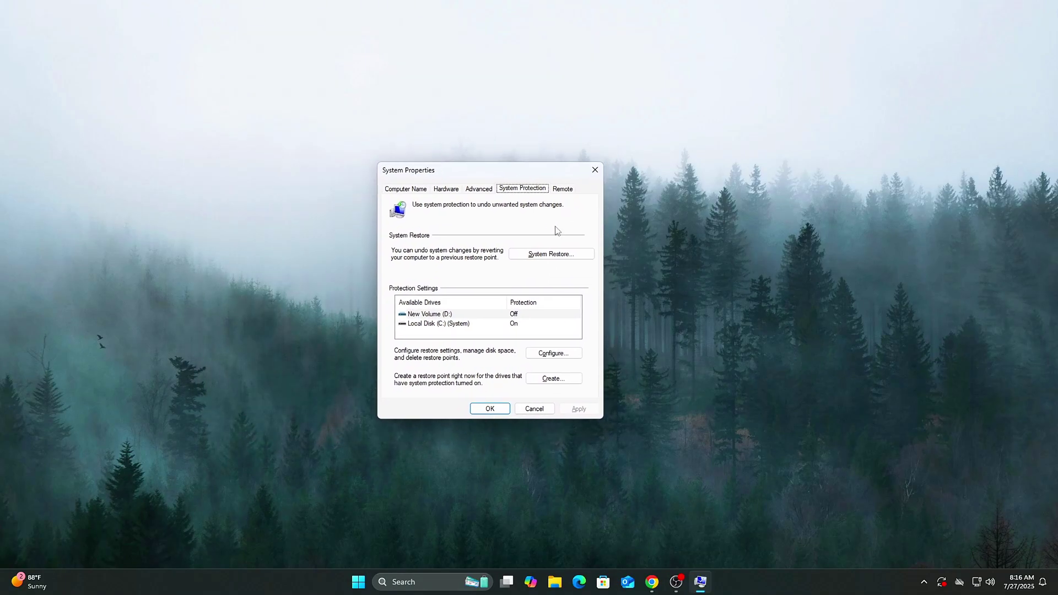
click(550, 254)
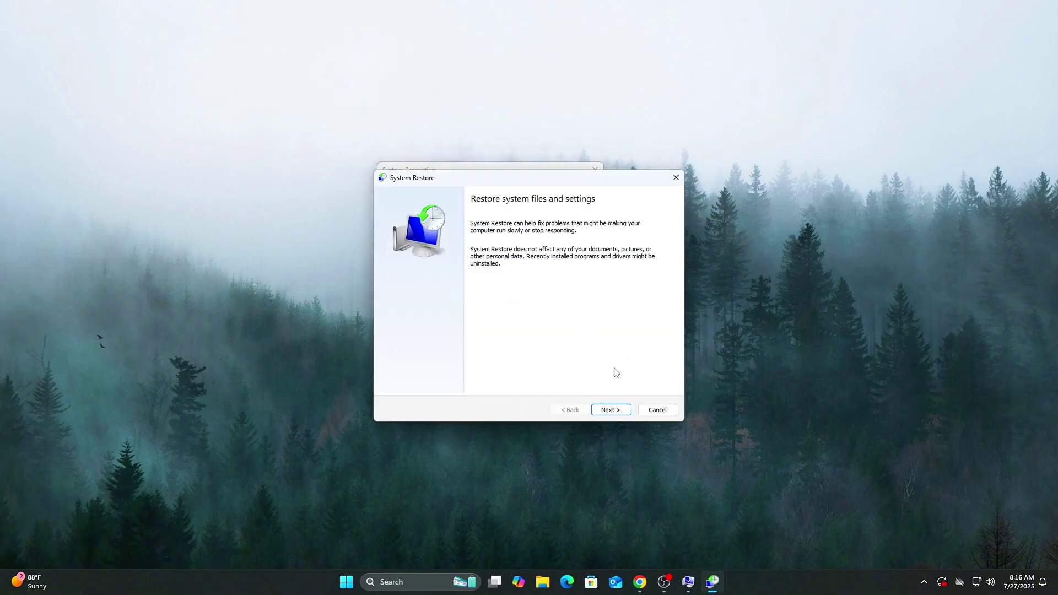
drag(588, 180, 646, 192)
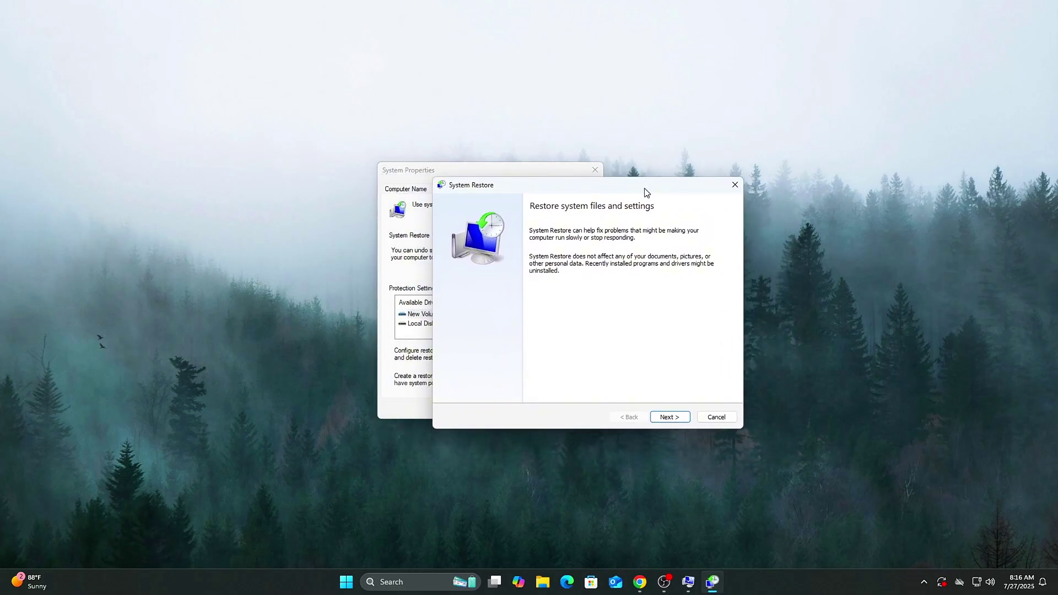
click(718, 417)
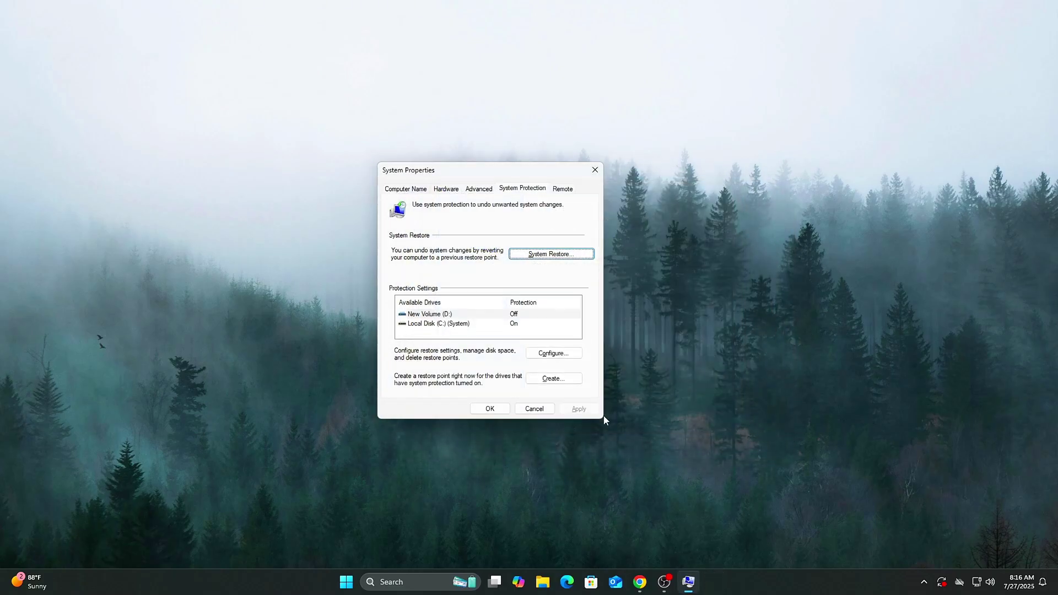
click(534, 407)
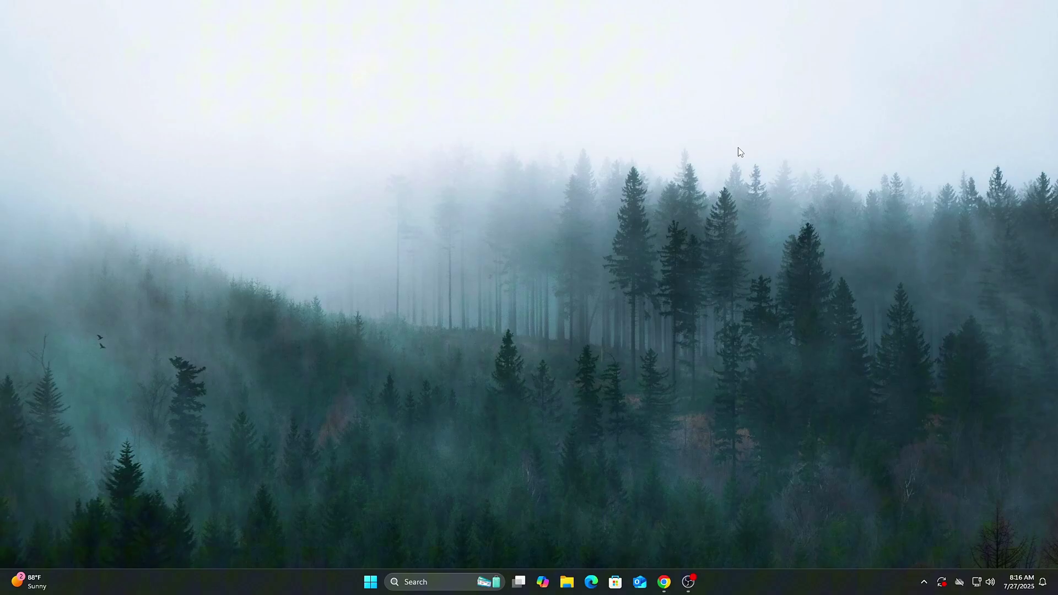
Search 'restore' to reopen System Properties and launch the System Restore wizard again
key(super+s)
text(rest)
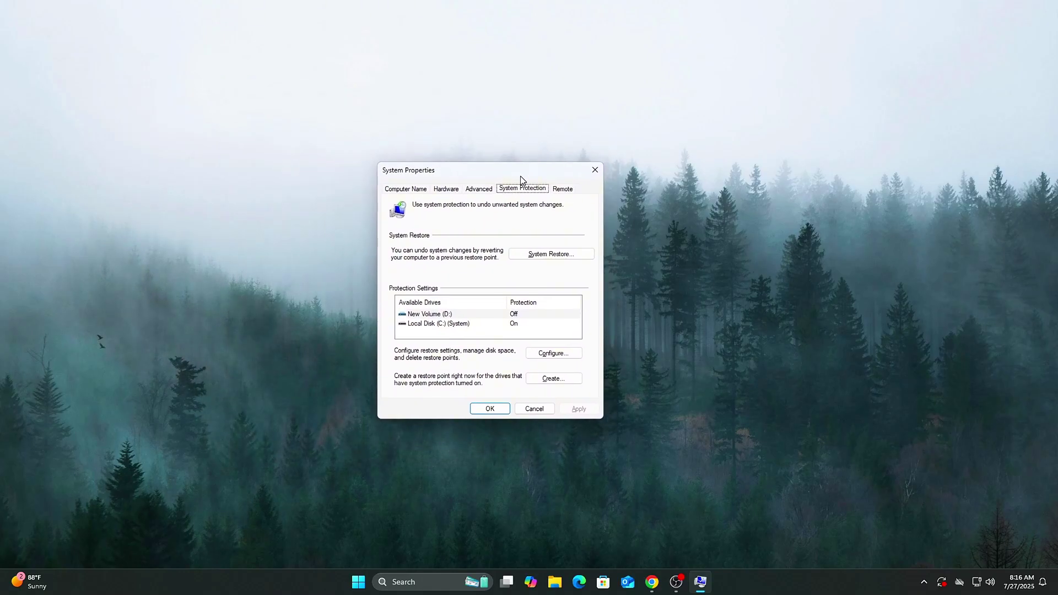
click(547, 255)
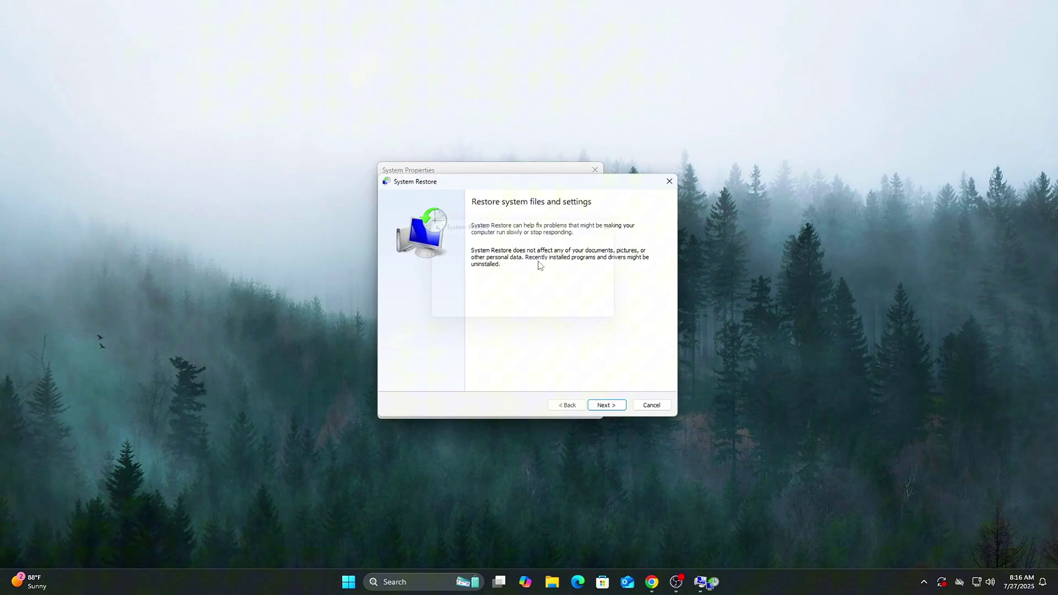
drag(587, 177, 644, 192)
click(809, 335)
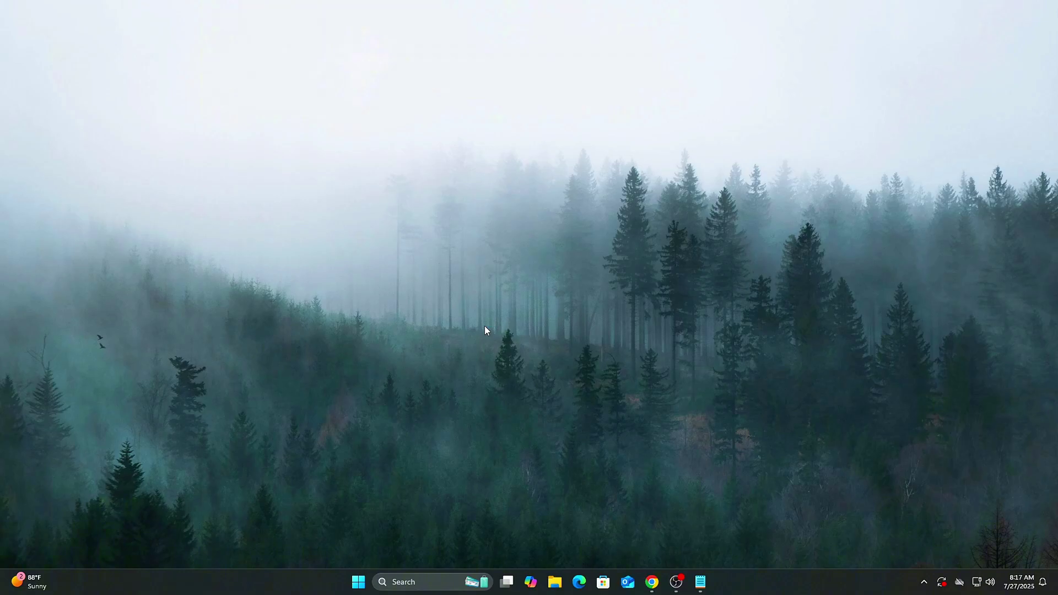
Open Task Manager's Performance page and view the Memory details (16.0 GB DDR3, 1600 MHz)
key(ctrl+shift+Escape)
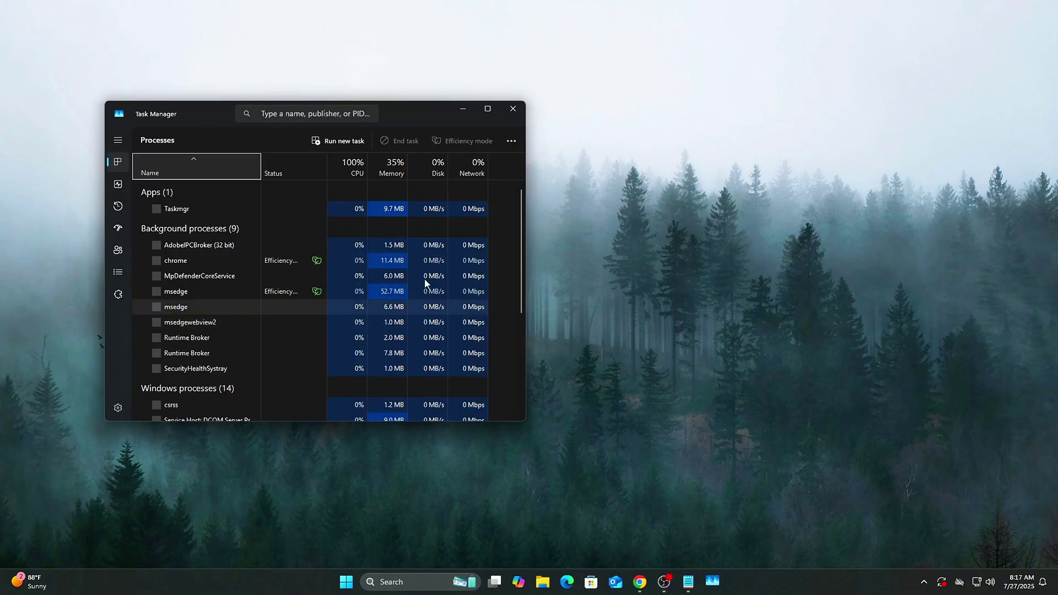
drag(397, 121, 567, 128)
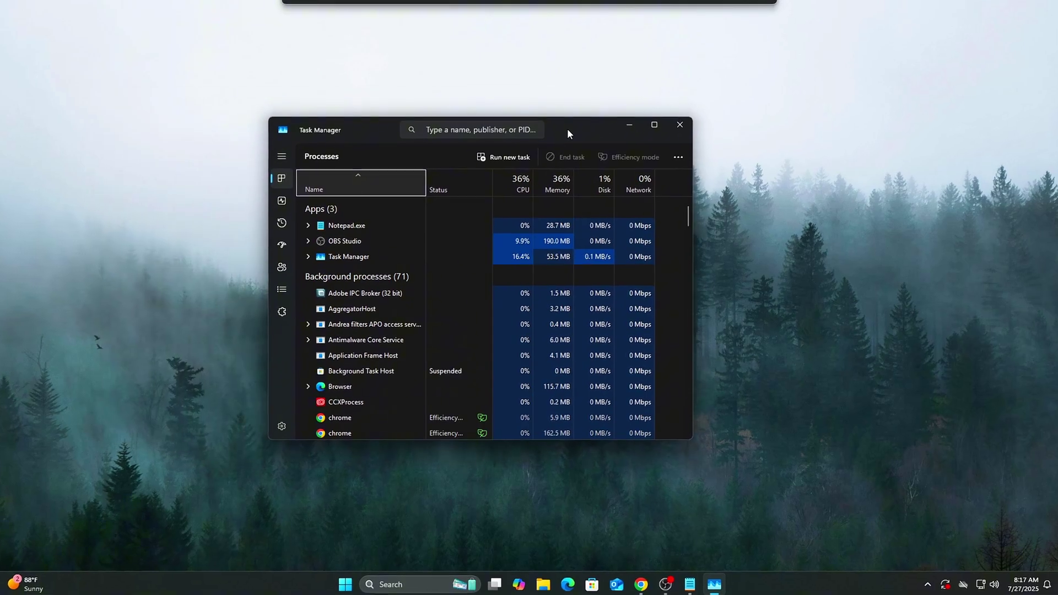
click(276, 197)
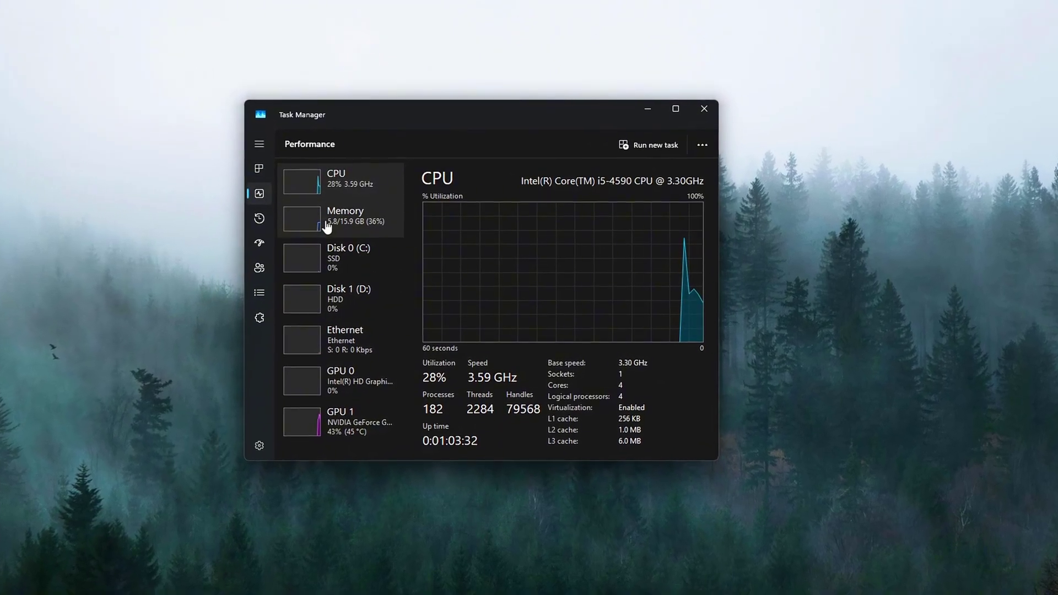
click(342, 223)
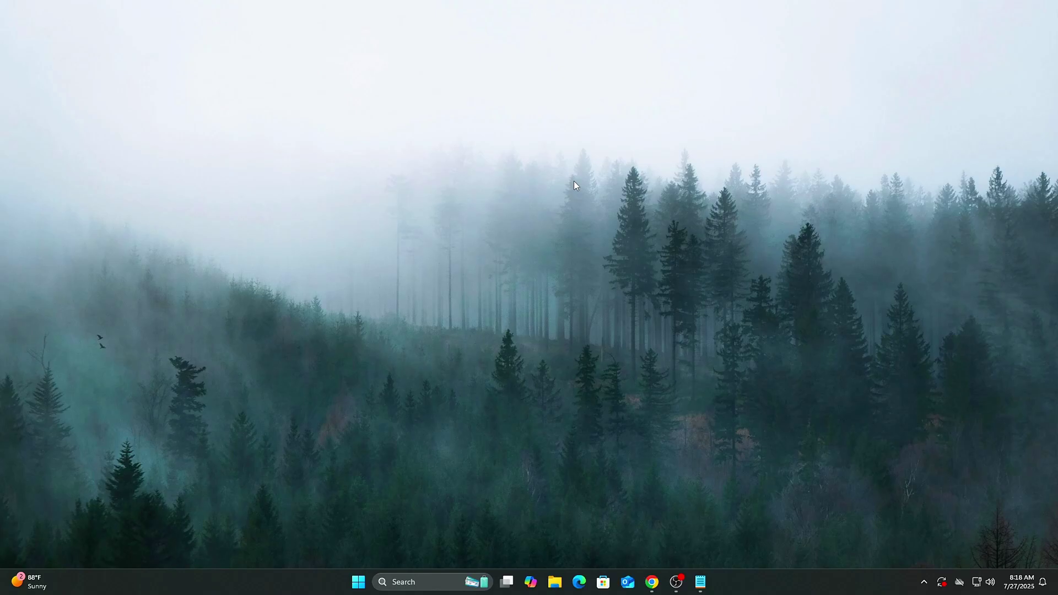
Open an administrator terminal, paste Disable-MMAgent -mc, then close that window without running it
key(super+x)
key(a)
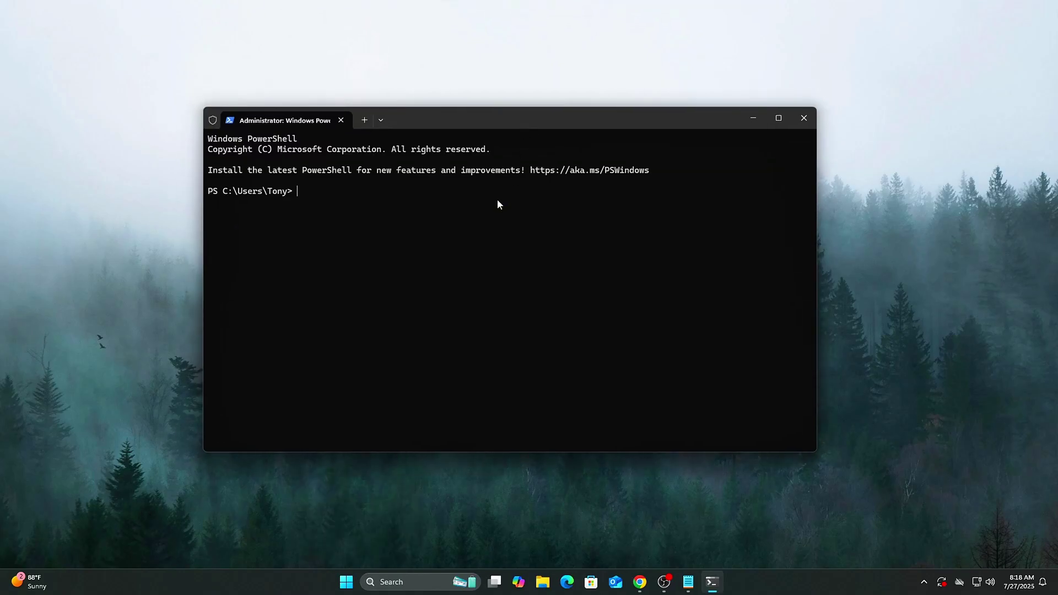
key(ctrl+v)
drag(390, 193, 298, 197)
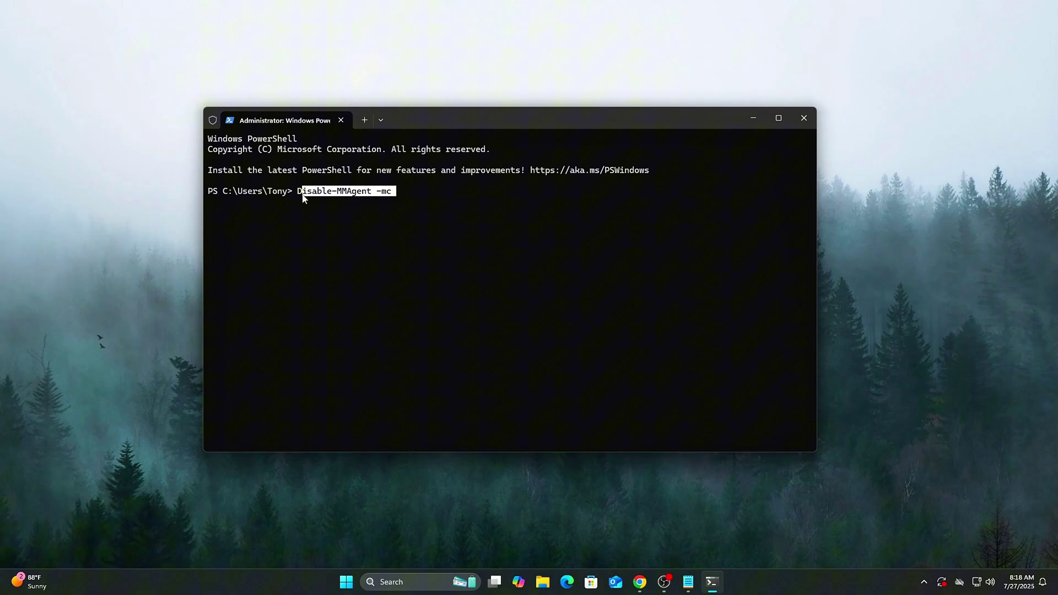
click(298, 197)
key(alt+F4)
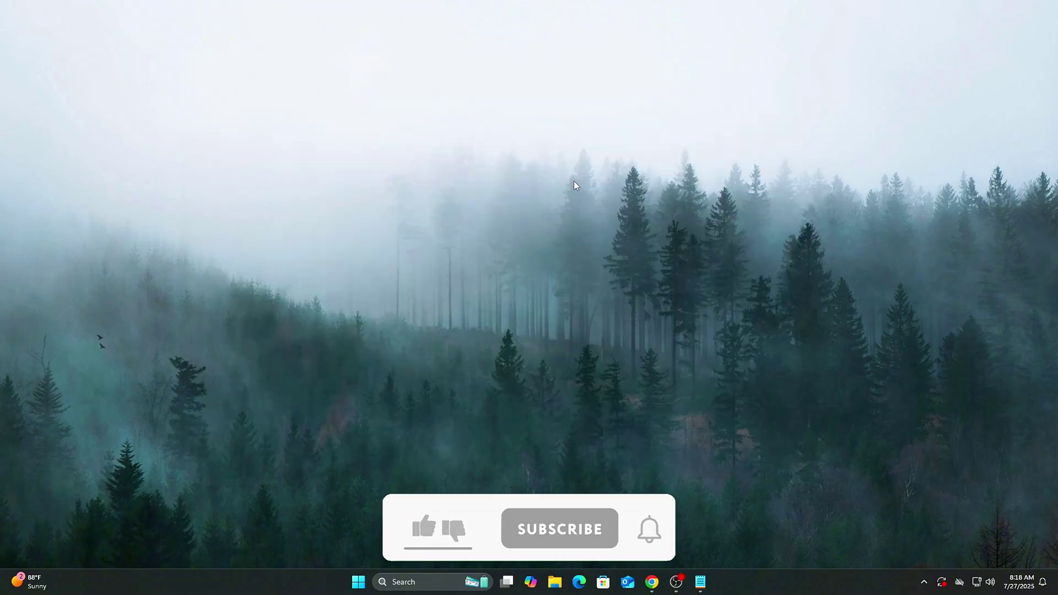
Reopen Terminal (Admin), paste Disable-MMAgent -mc and run it
key(super+x)
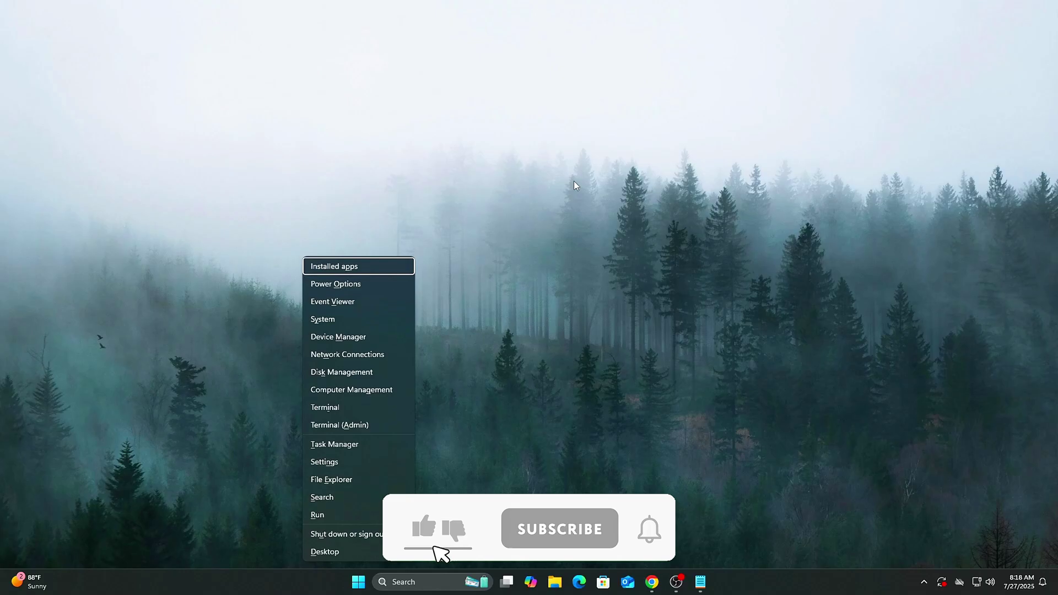
click(375, 423)
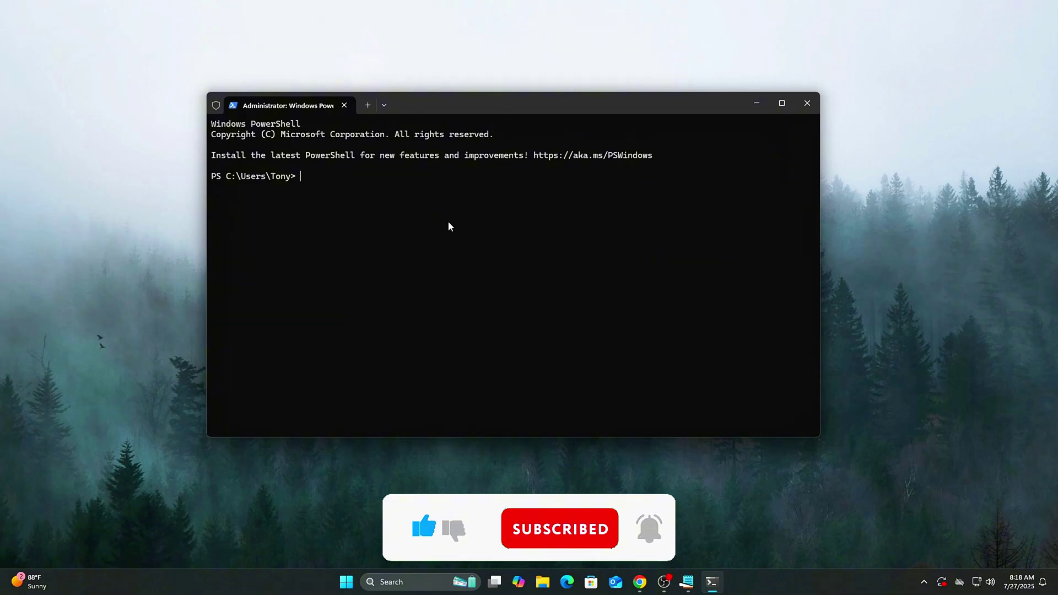
drag(530, 105, 528, 120)
key(ctrl+v)
drag(394, 191, 298, 195)
key(Return)
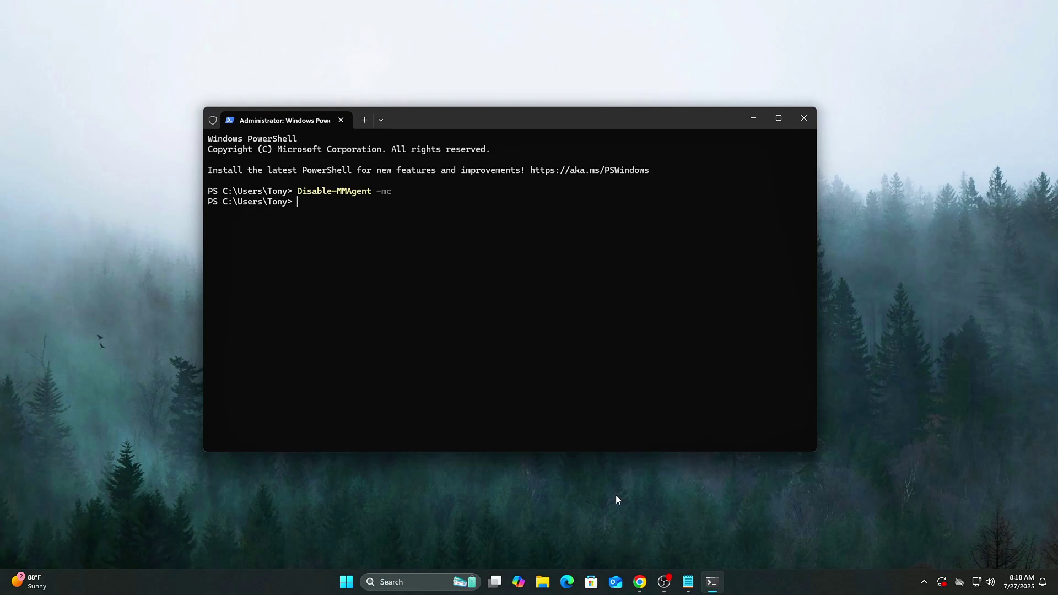
Run Get-MMAgent and highlight the MemoryCompression : False line in the output
key(ctrl+v)
key(Return)
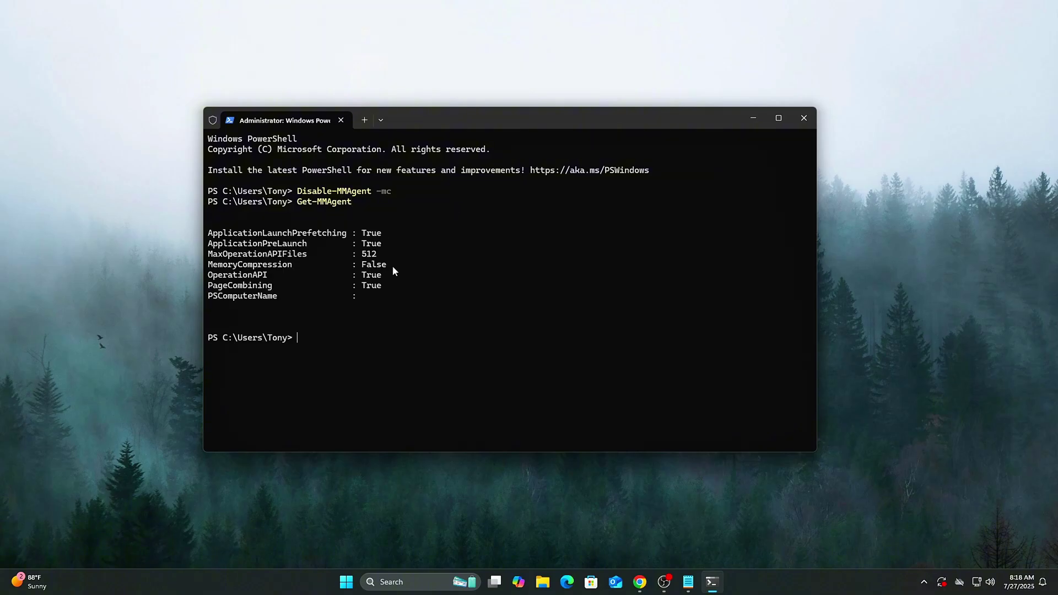
drag(389, 265, 208, 266)
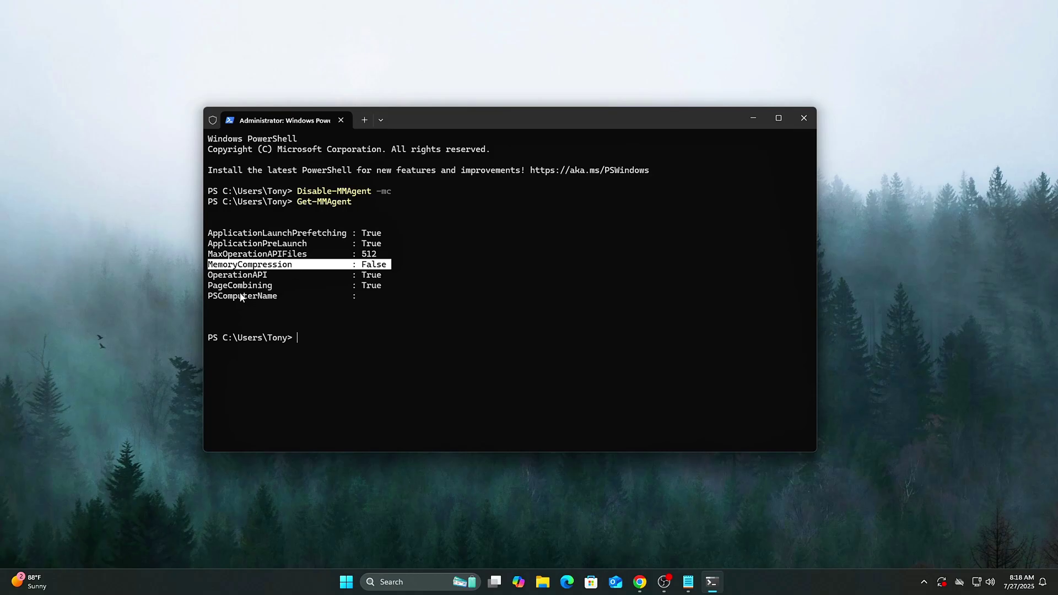
drag(388, 264, 225, 268)
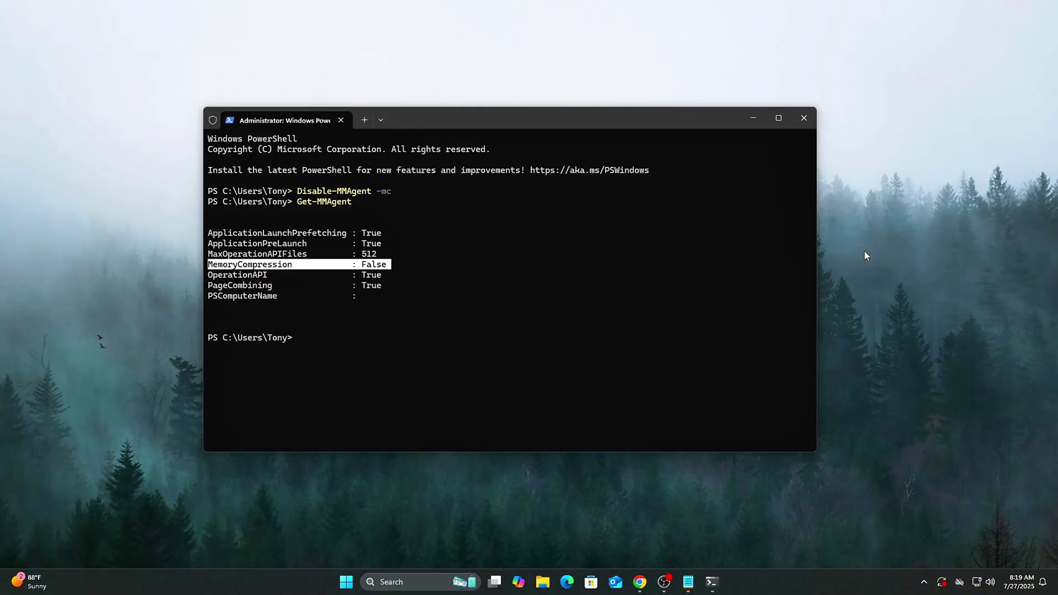
click(469, 328)
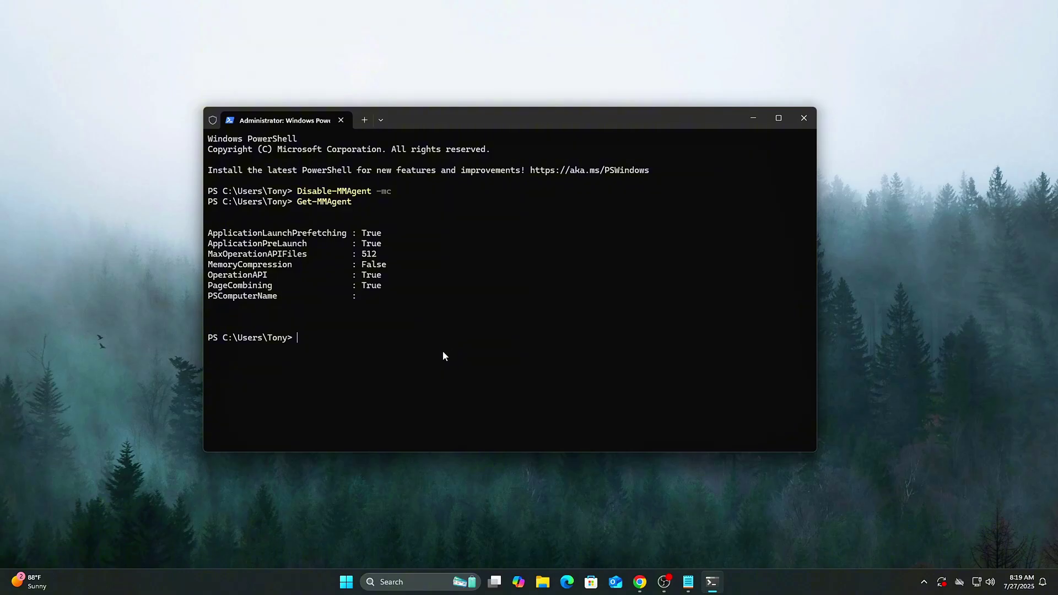
Run Enable-MMAgent -mc to switch memory compression back on
text(Enable-MMAgent -mc)
drag(387, 338, 433, 341)
key(Return)
Rerun Get-MMAgent from history and highlight the MemoryCompression : True line
key(Up)
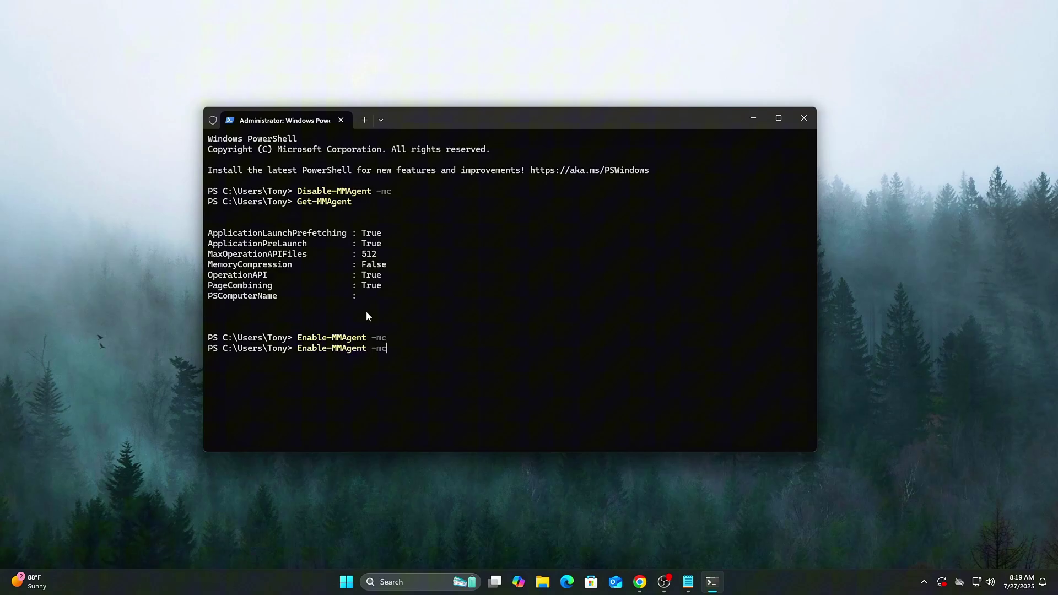
key(Up)
key(Return)
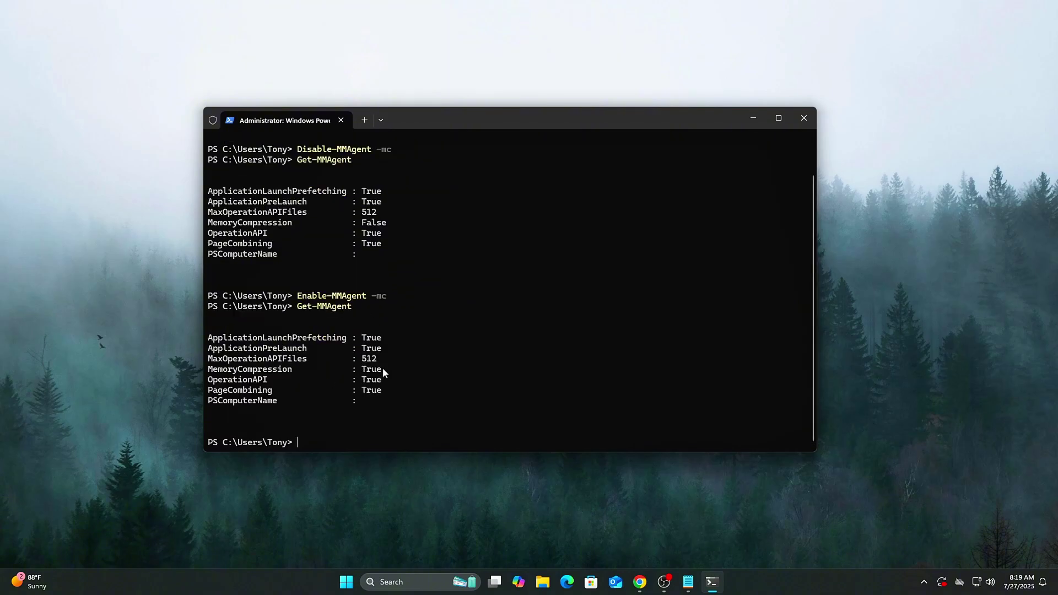
drag(385, 368, 295, 370)
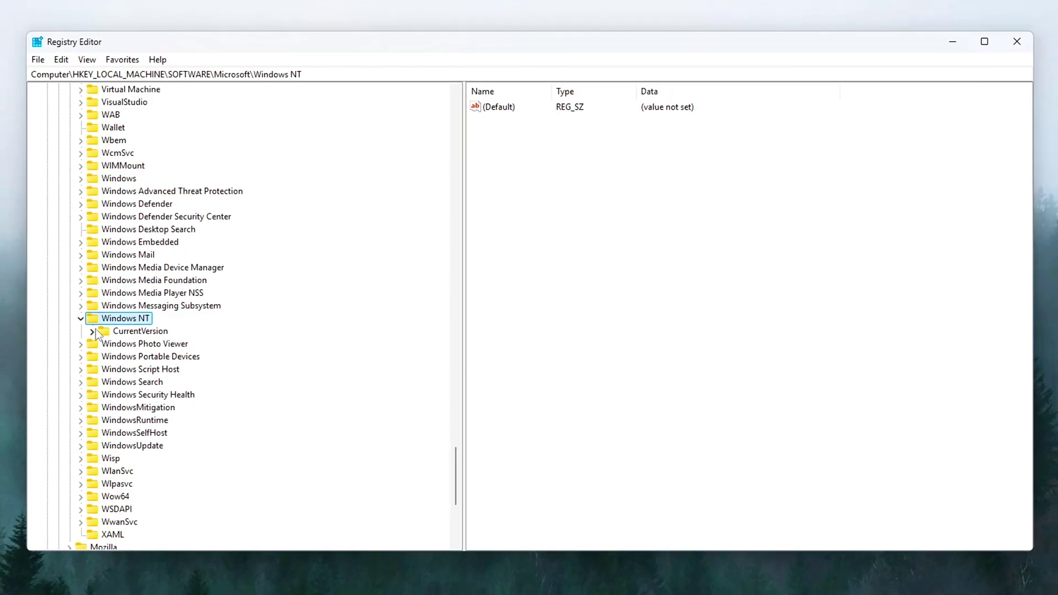
Expand CurrentVersion and add a new subkey named GameDVR through New > Key
click(92, 333)
scroll(156, 230, up, 3)
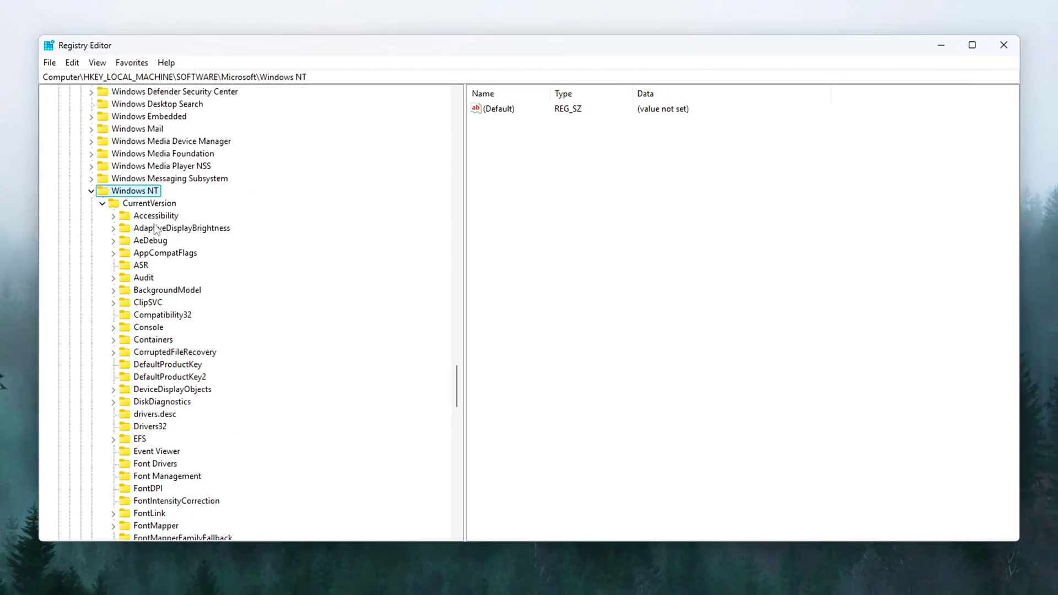
right_click(149, 202)
mouse_move(214, 224)
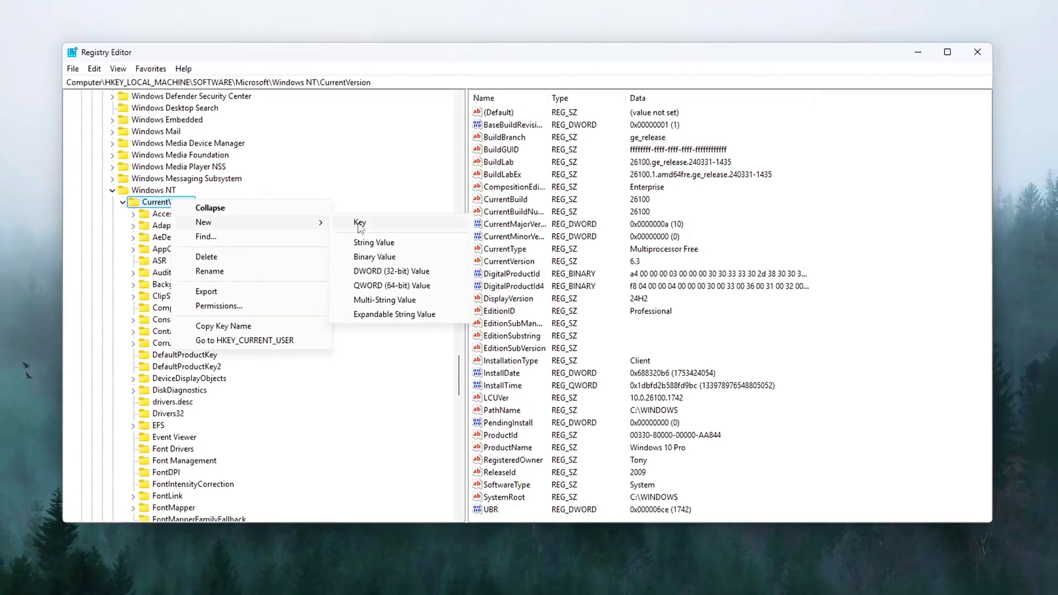
click(360, 222)
text(G)
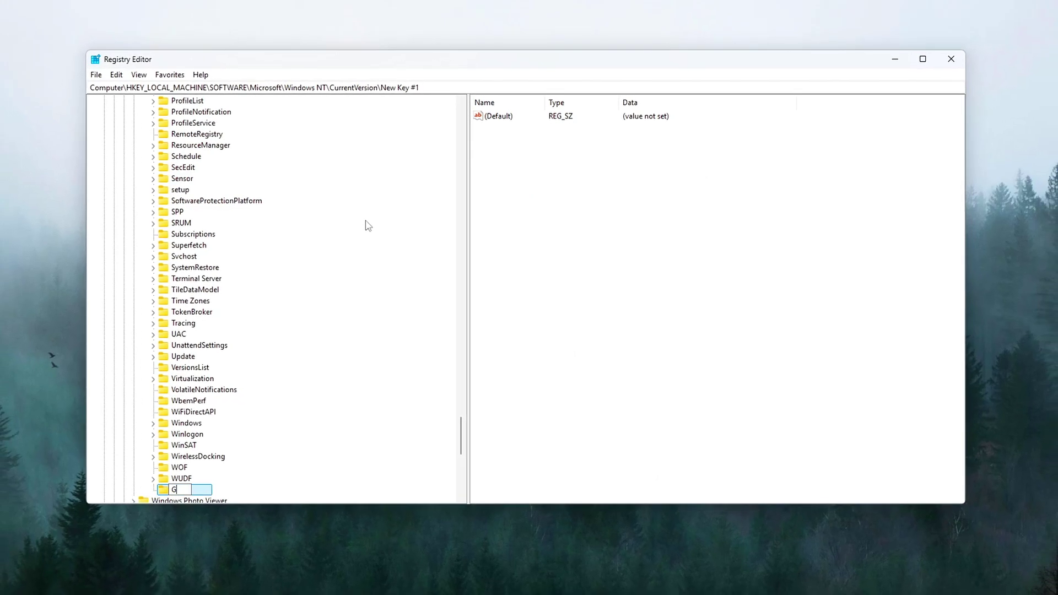
text(ameD)
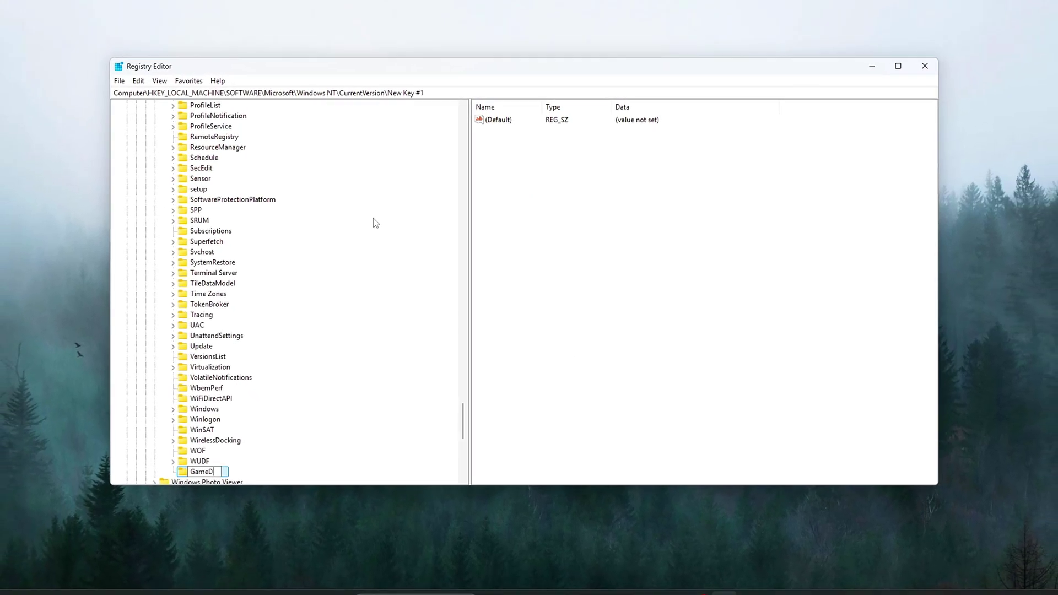
text(VR)
key(Return)
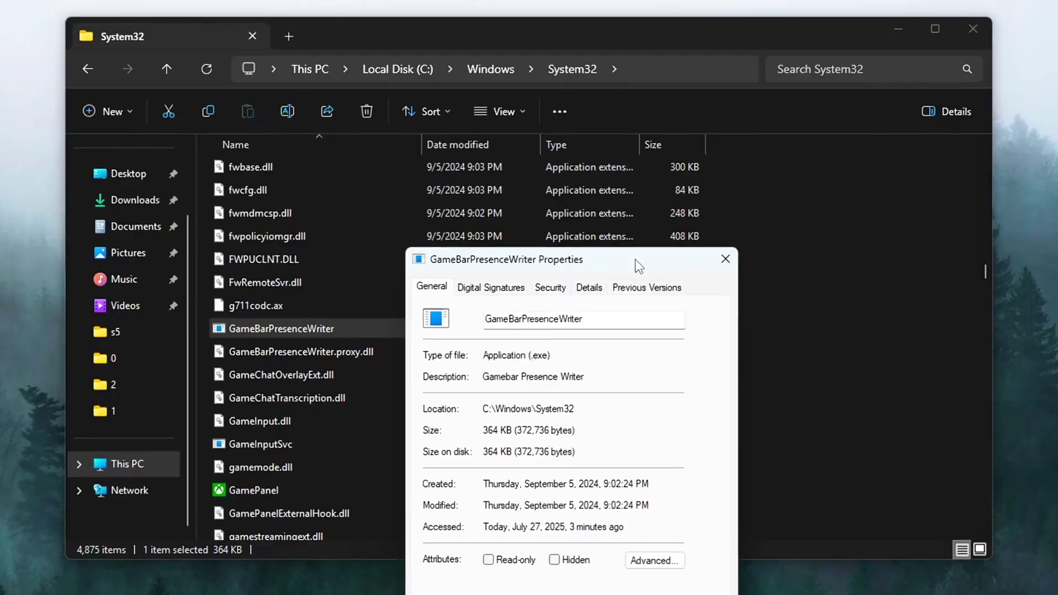
Inspect GameBarPresenceWriter's Details and Security permissions, including advanced settings and the user account, without changing anything
click(585, 286)
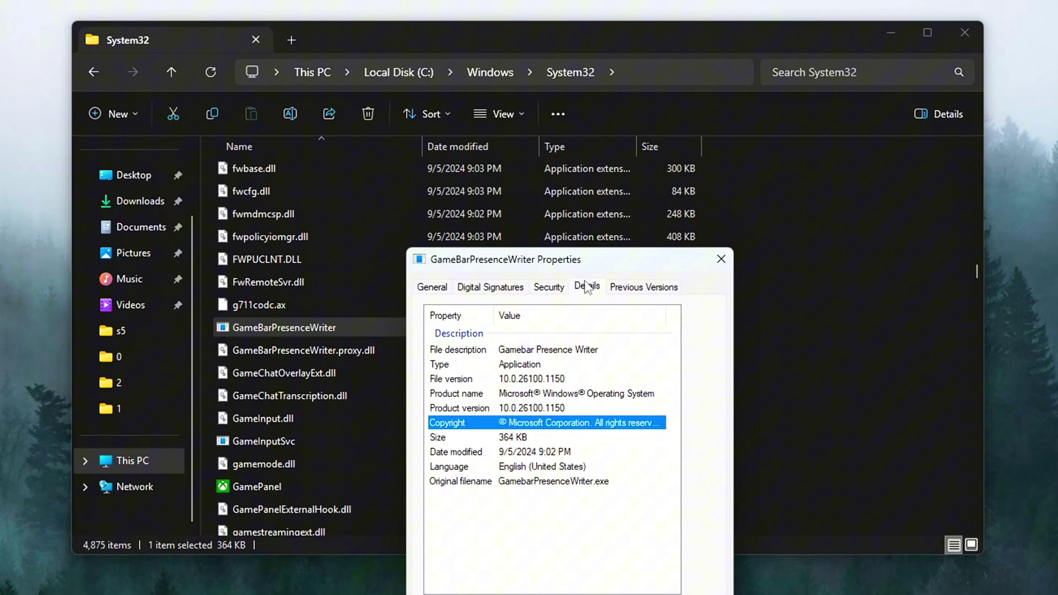
click(549, 287)
click(667, 576)
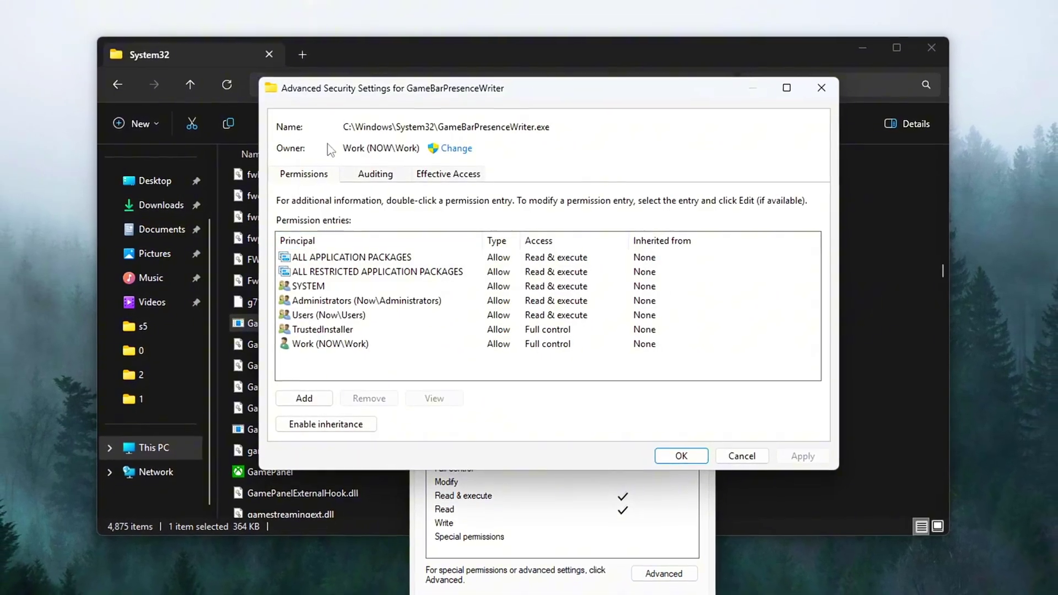
click(742, 456)
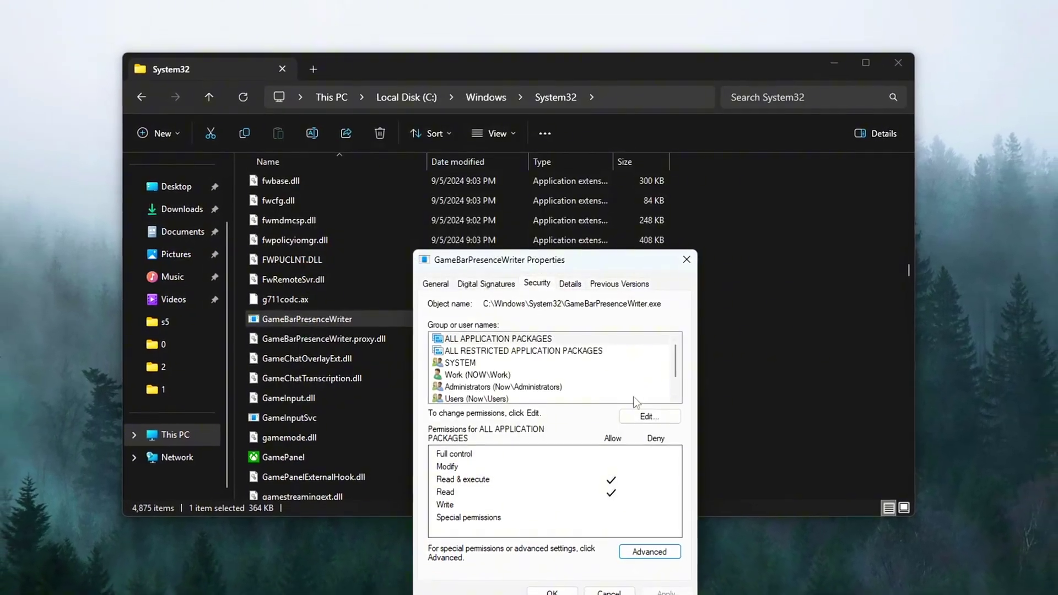
click(477, 374)
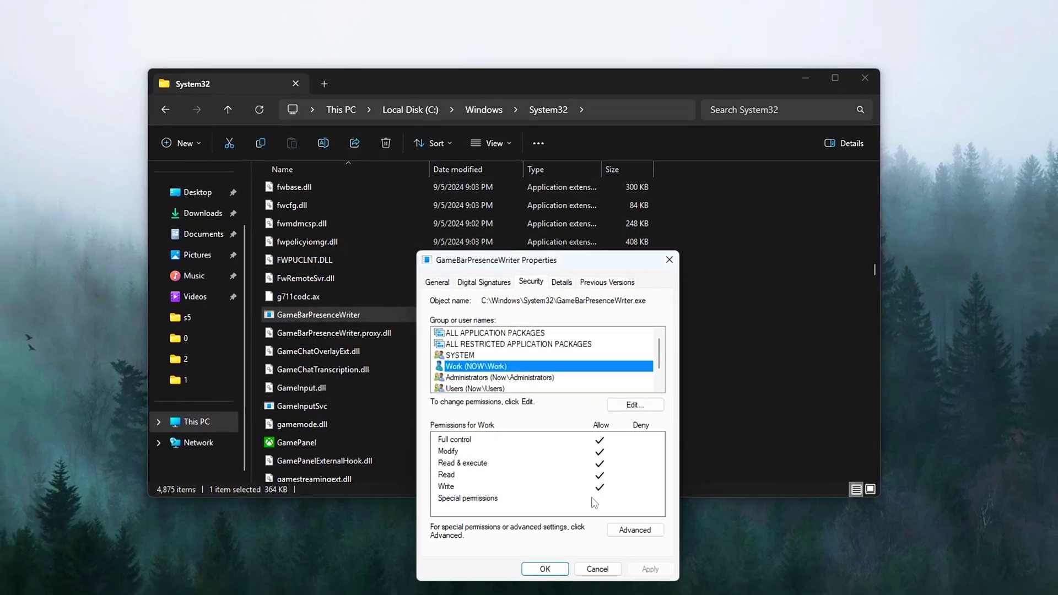
click(597, 569)
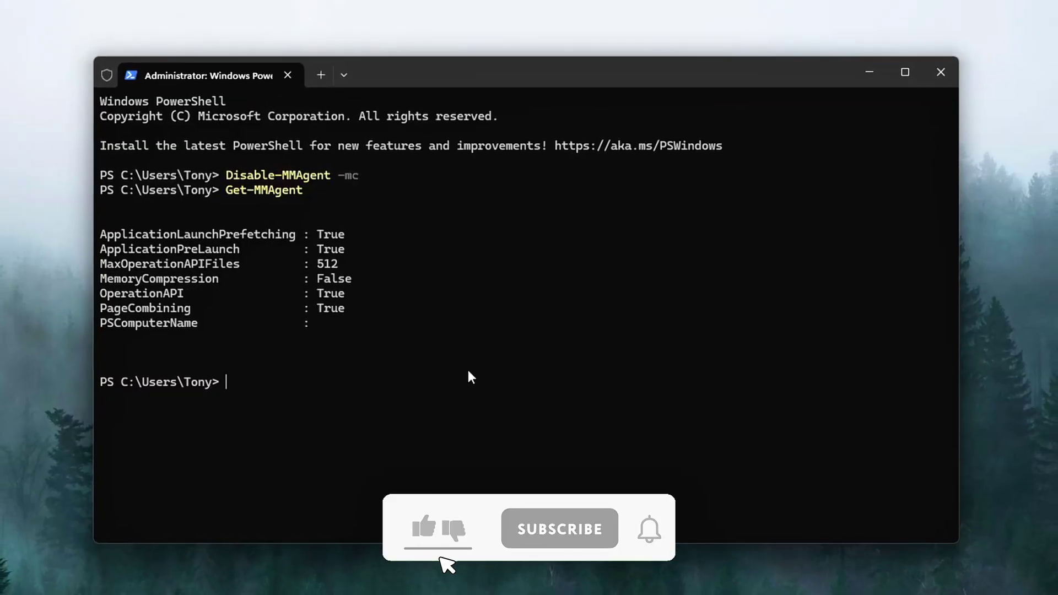
Run Enable-MMAgent -mc, then rerun Get-MMAgent to confirm MemoryCompression shows True
text(Enable-MMAgent -mc)
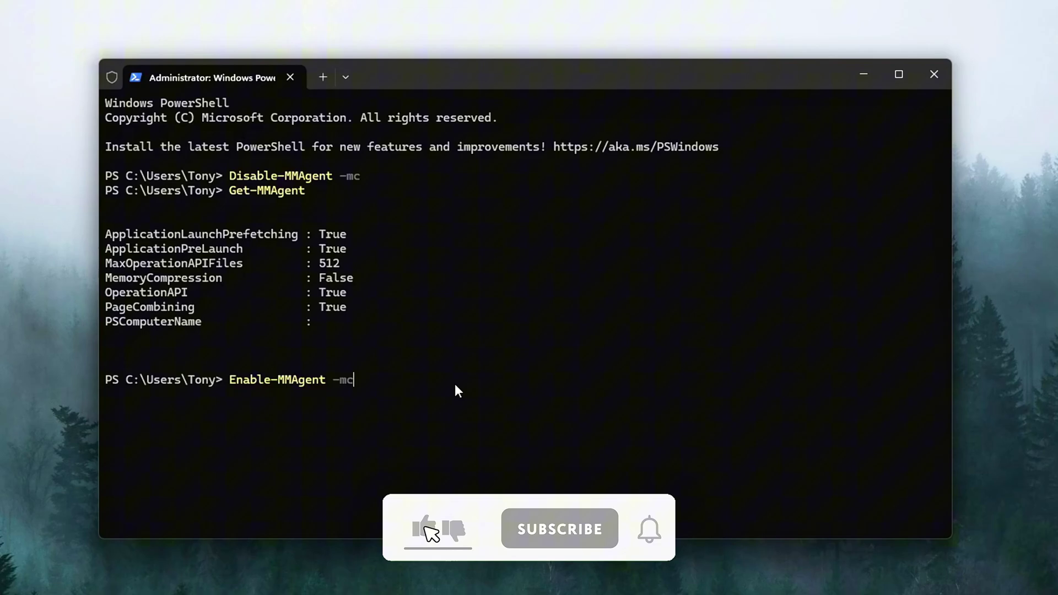
drag(355, 381, 419, 389)
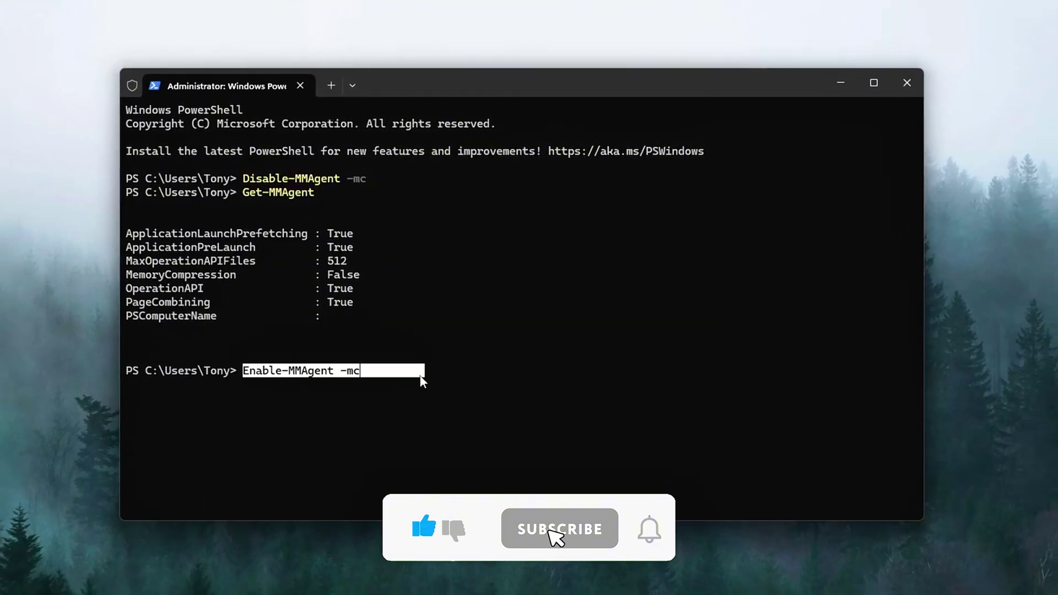
key(Return)
key(Return)
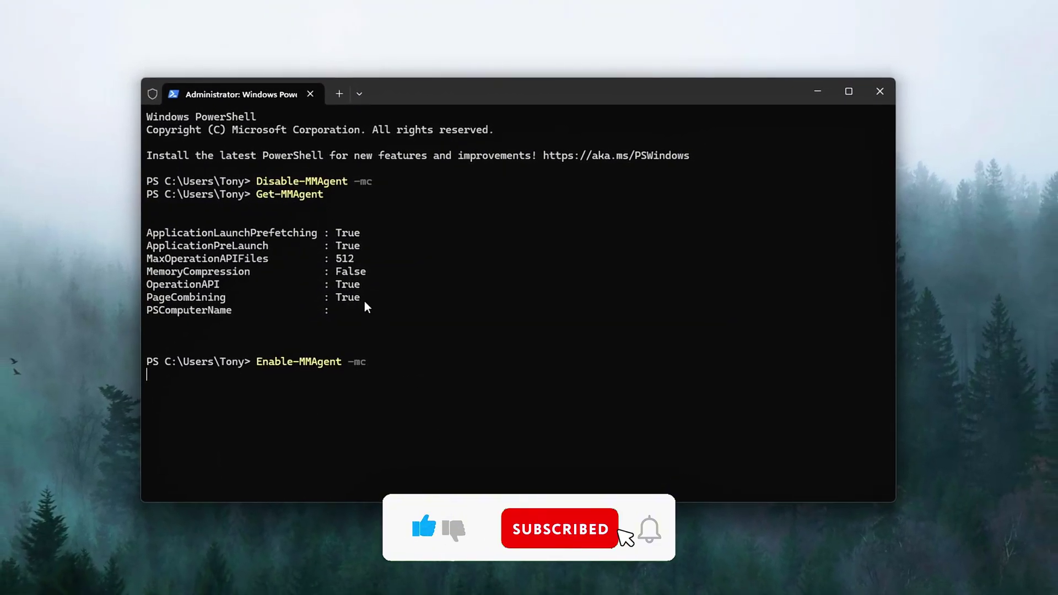
key(Up)
key(Up)
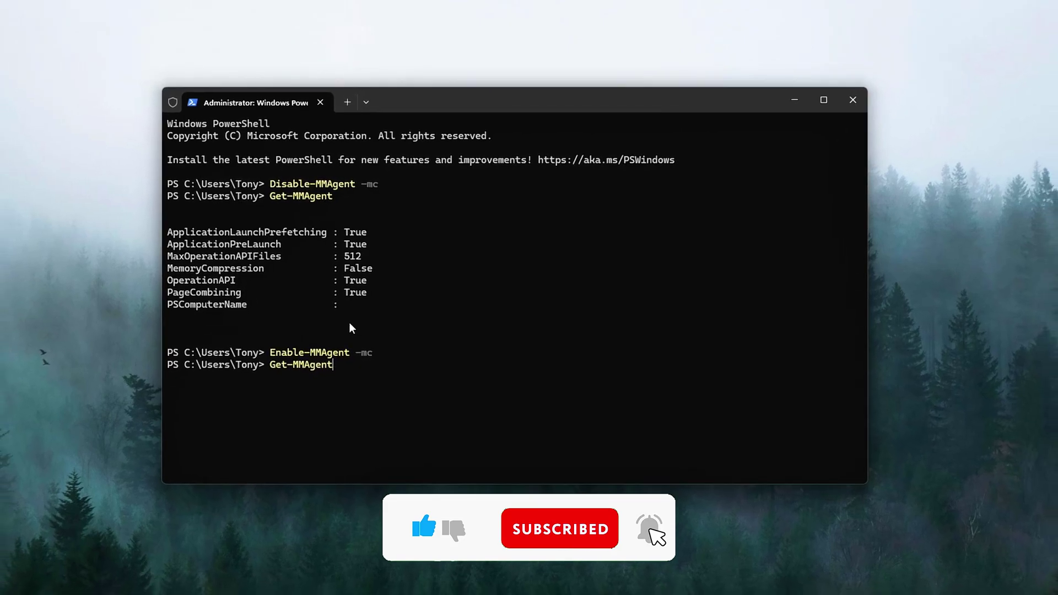
key(Return)
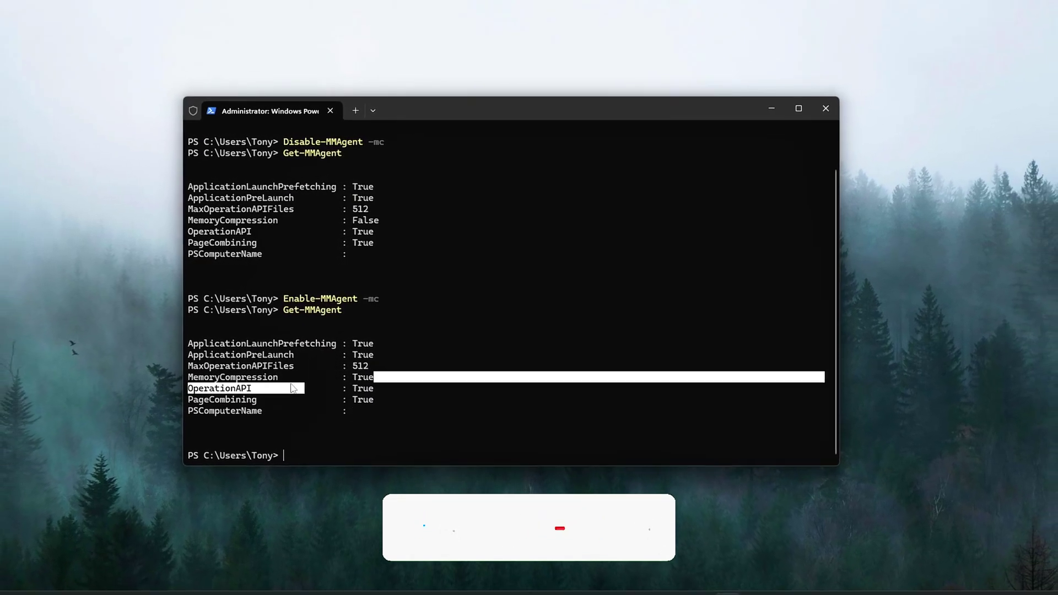